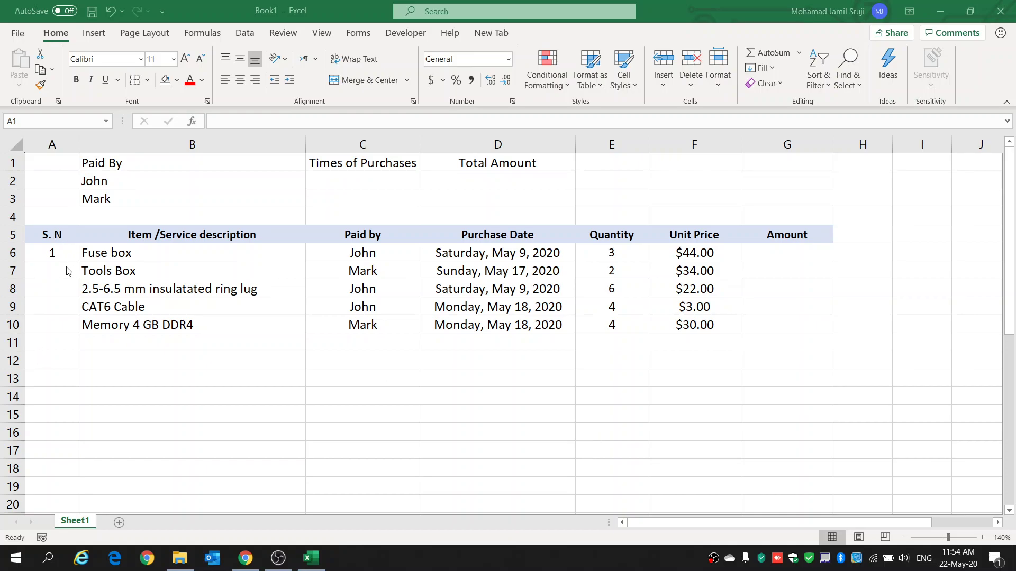
Examine the empty S. N and Amount cells of the purchase list and the Times of Purchases and Total Amount cells of the payer summary
drag(62, 253, 66, 335)
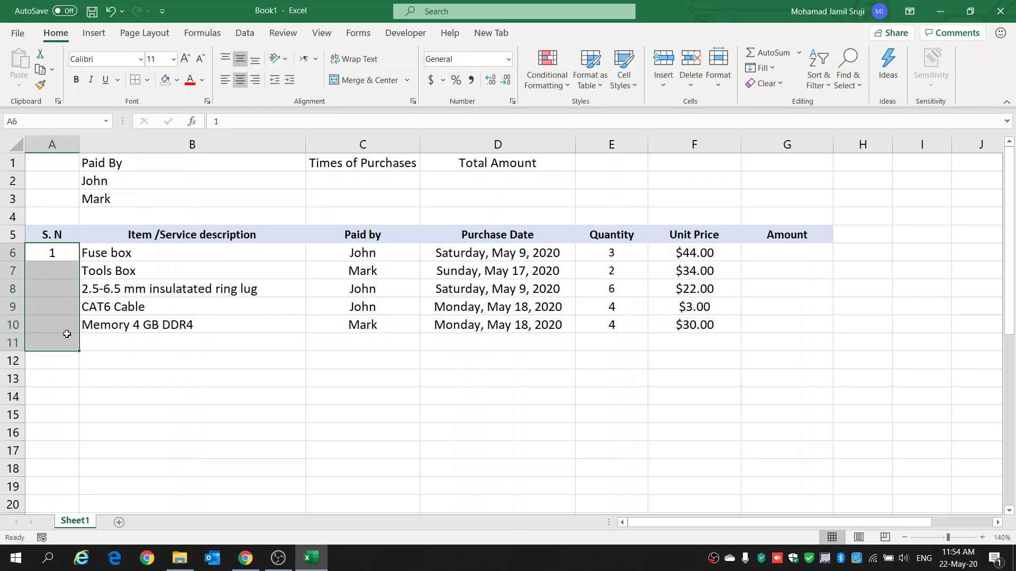
click(84, 342)
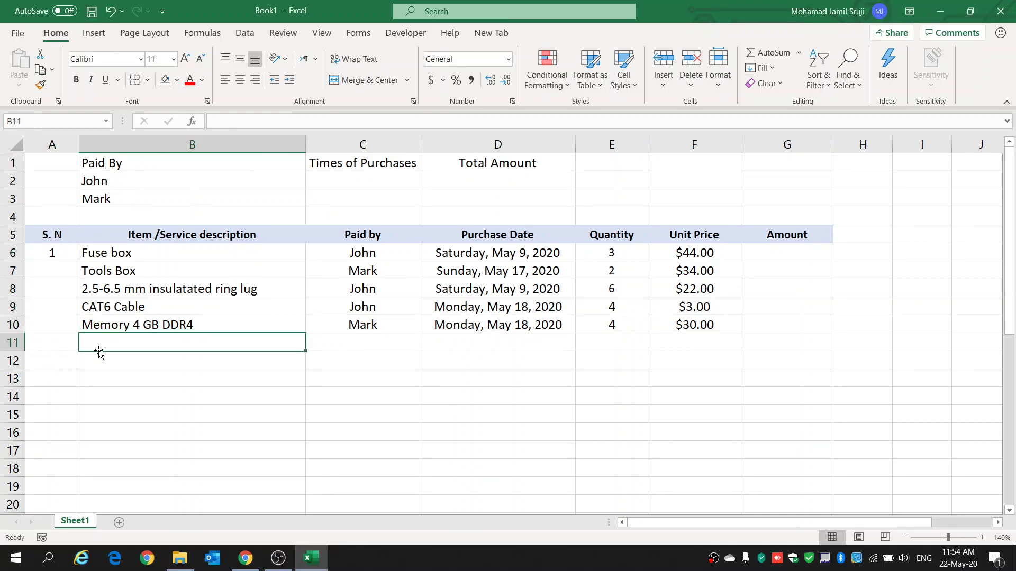
click(62, 345)
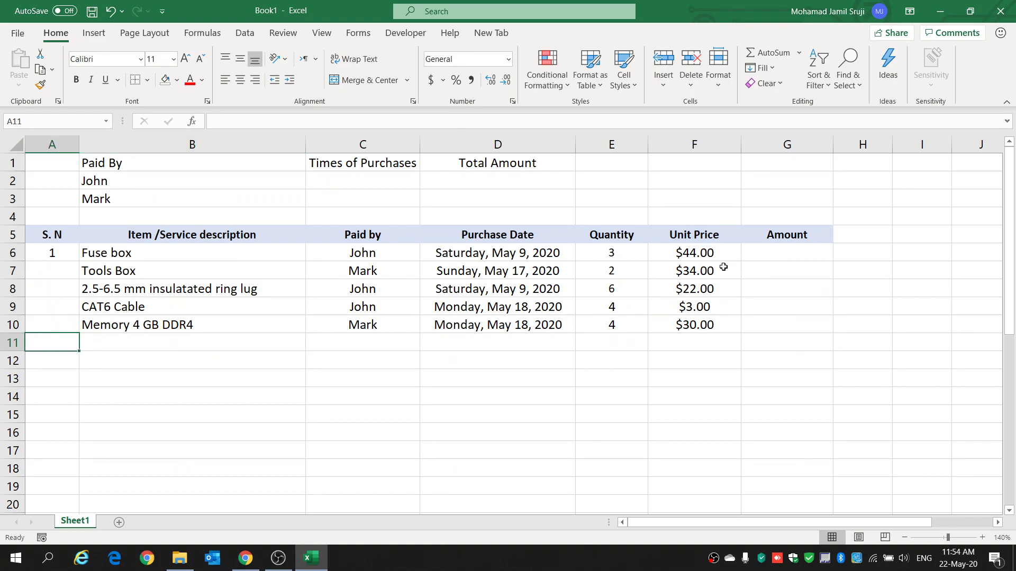
drag(787, 254, 779, 328)
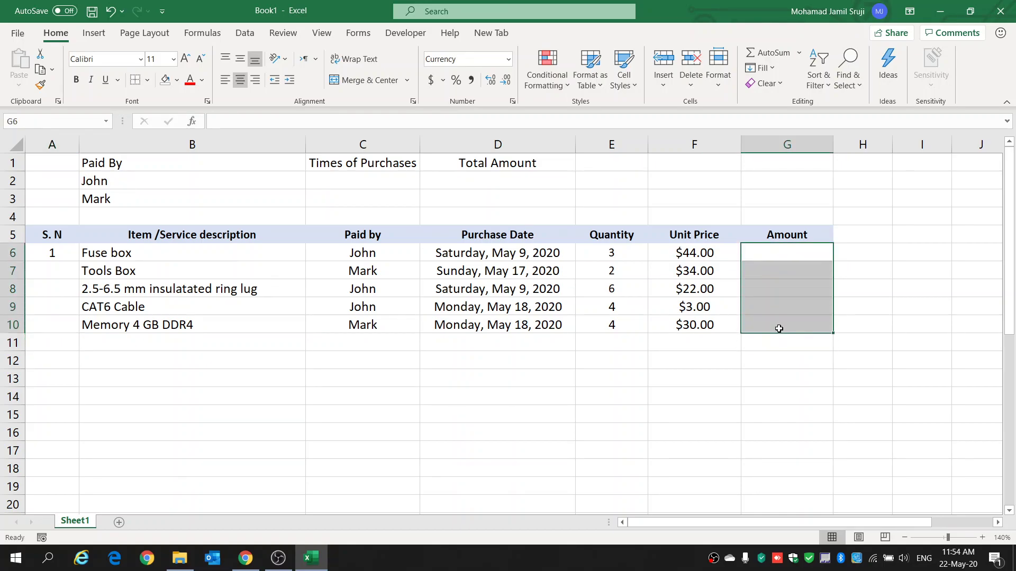
click(628, 254)
click(682, 256)
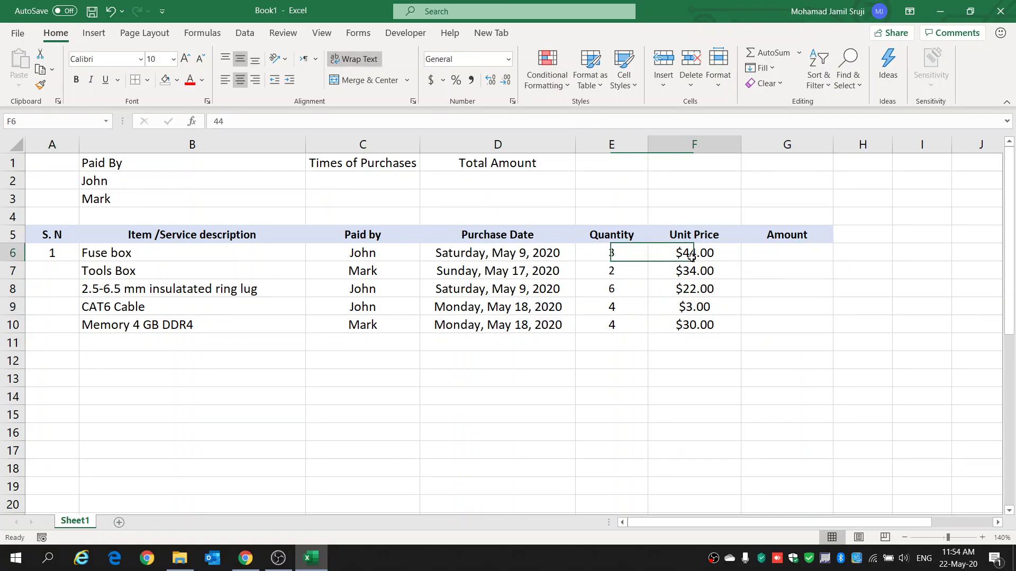
click(748, 255)
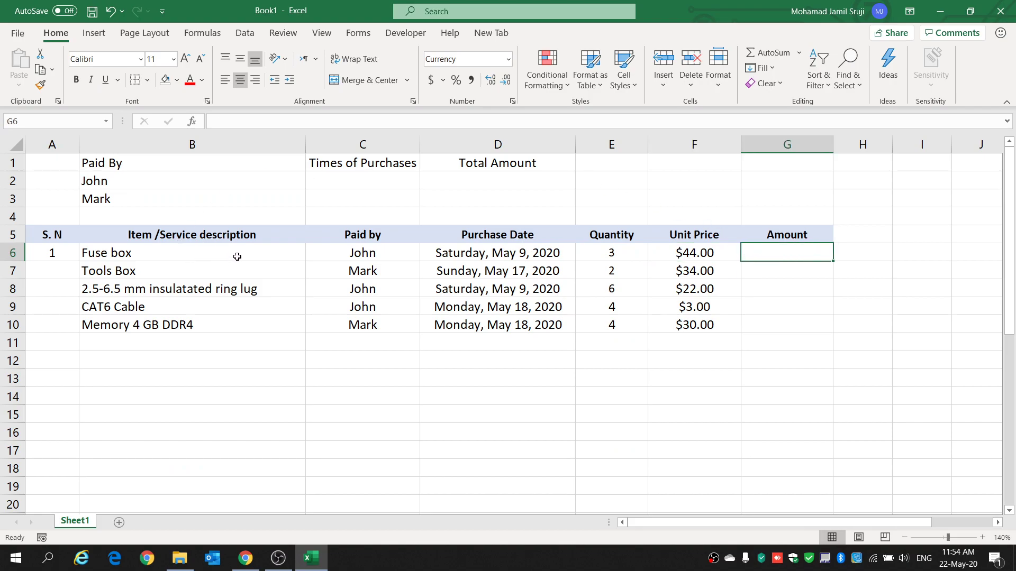
click(131, 181)
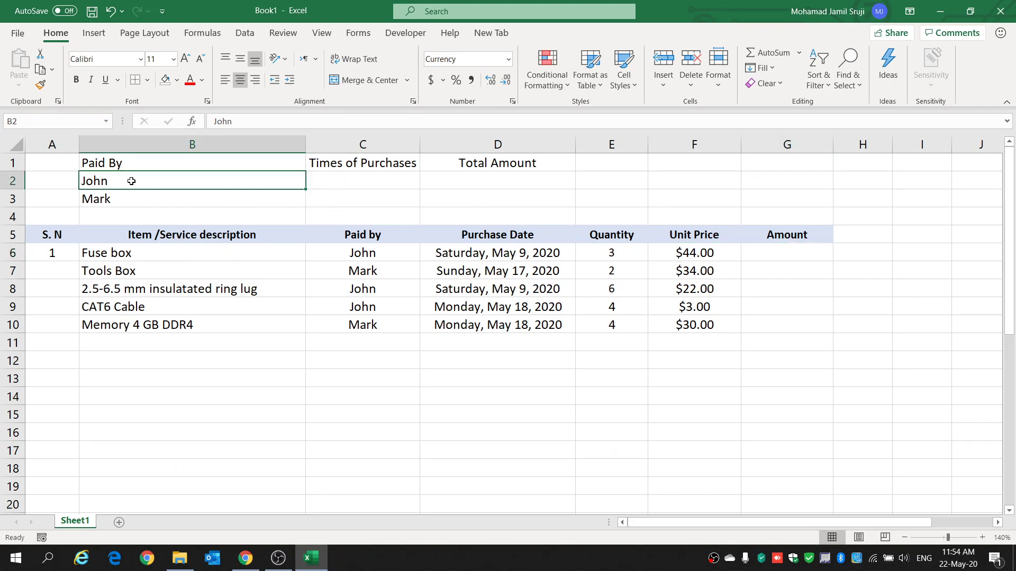
mouse_move(131, 182)
mouse_down()
mouse_move(136, 215)
mouse_move(132, 197)
mouse_up()
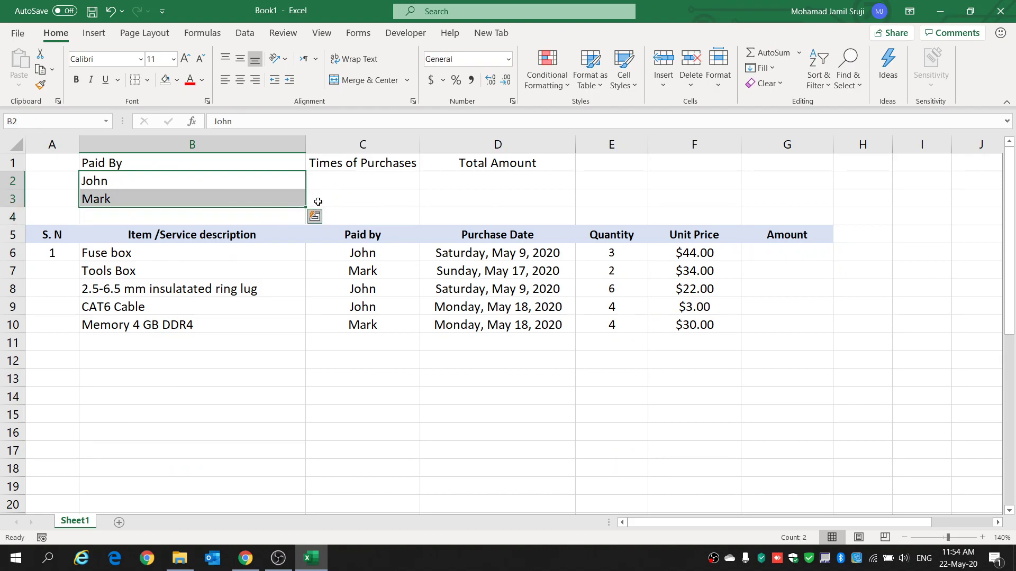
click(337, 180)
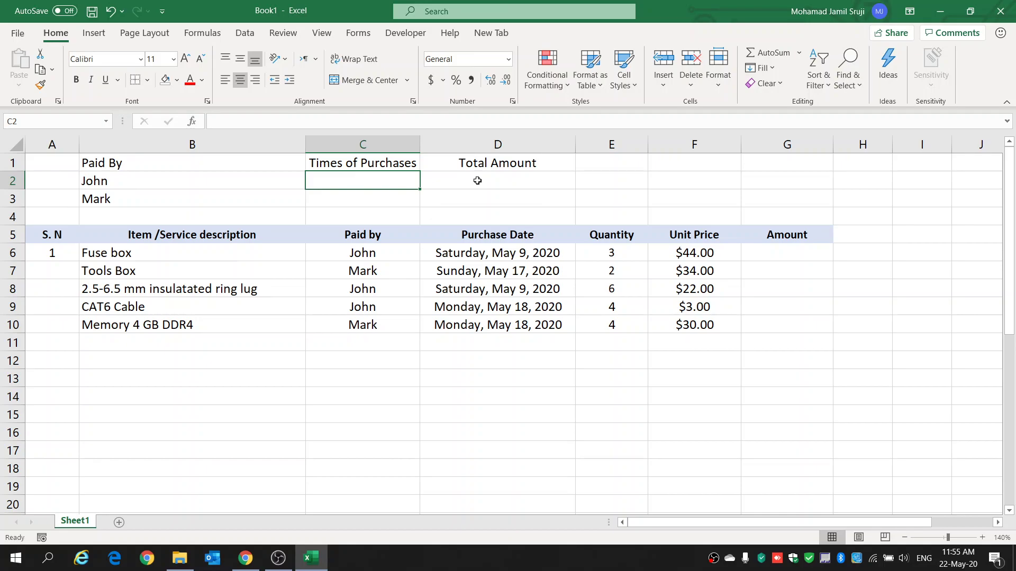
click(477, 181)
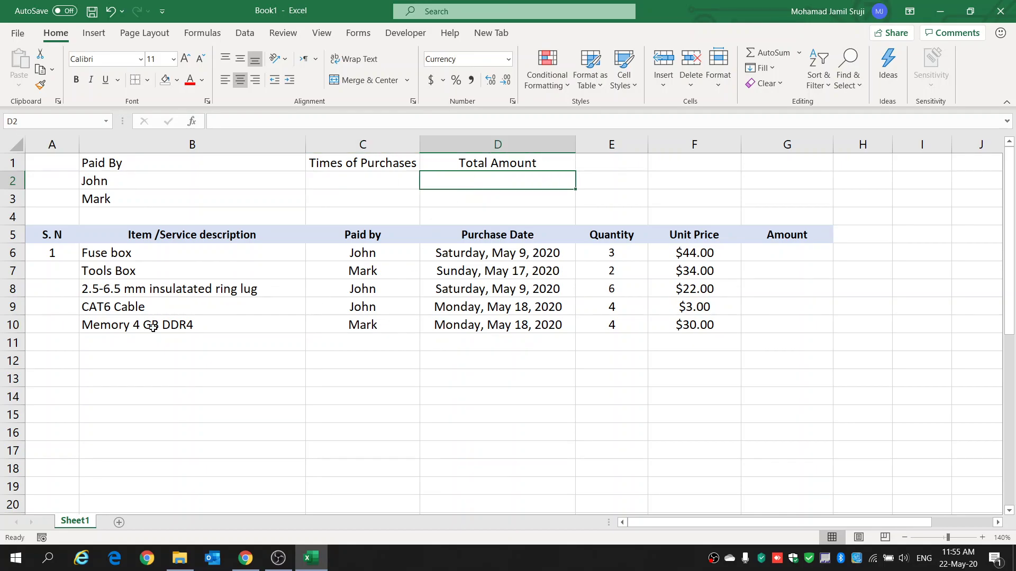
Enter the serial number formula =IF(B7=ISBLANK(FALSE),"",A6+1) in cell A7 for the Tools Box row
click(51, 268)
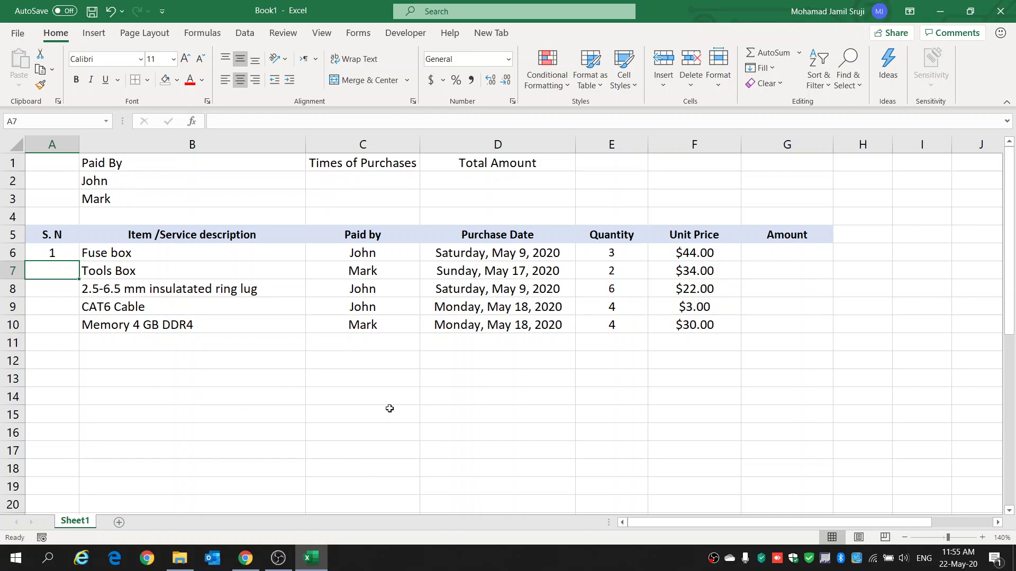
text(=)
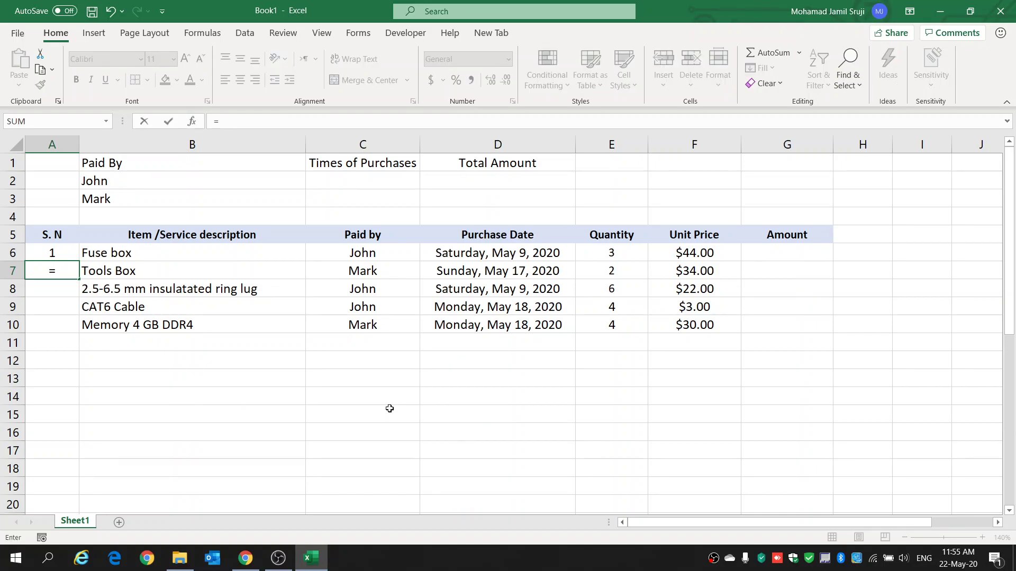
text(IF()
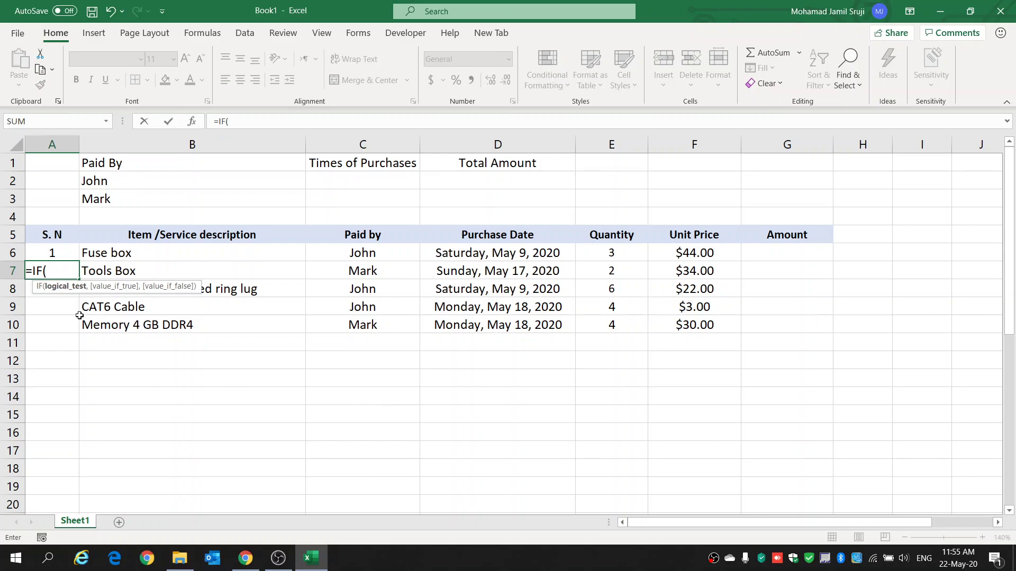
click(144, 270)
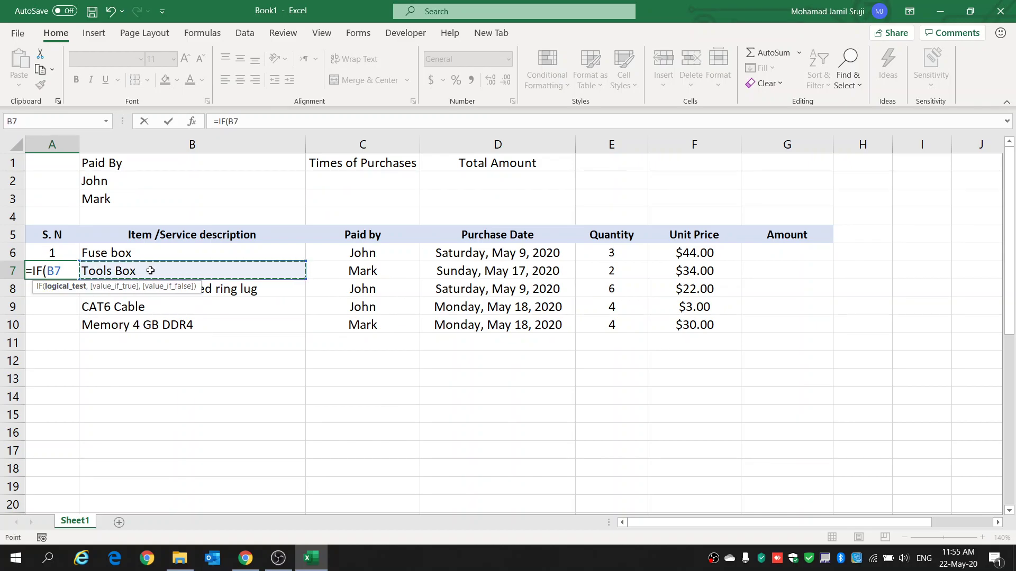
text(=isl)
key(BackSpace)
text(b)
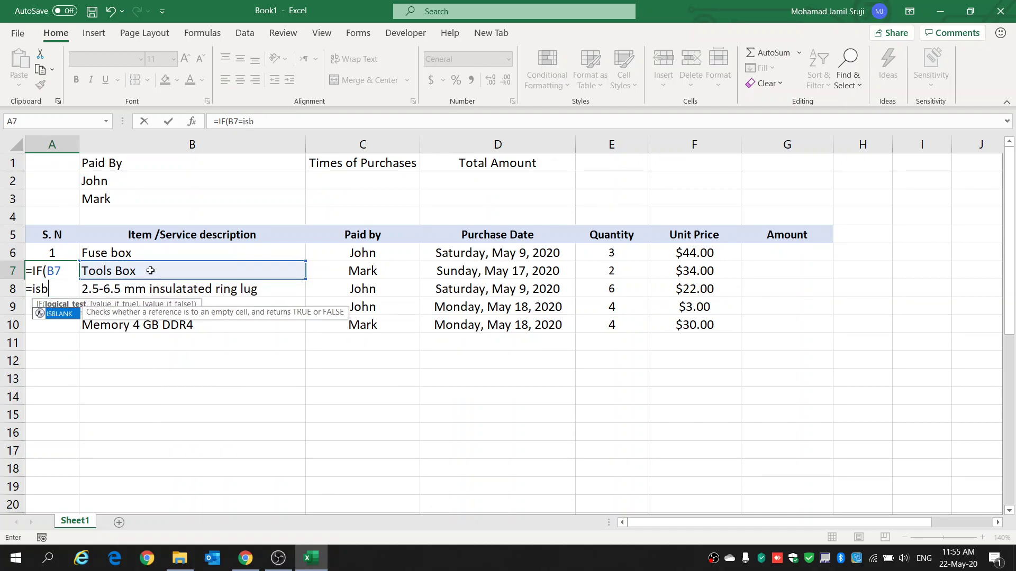
key(Tab)
text(False)
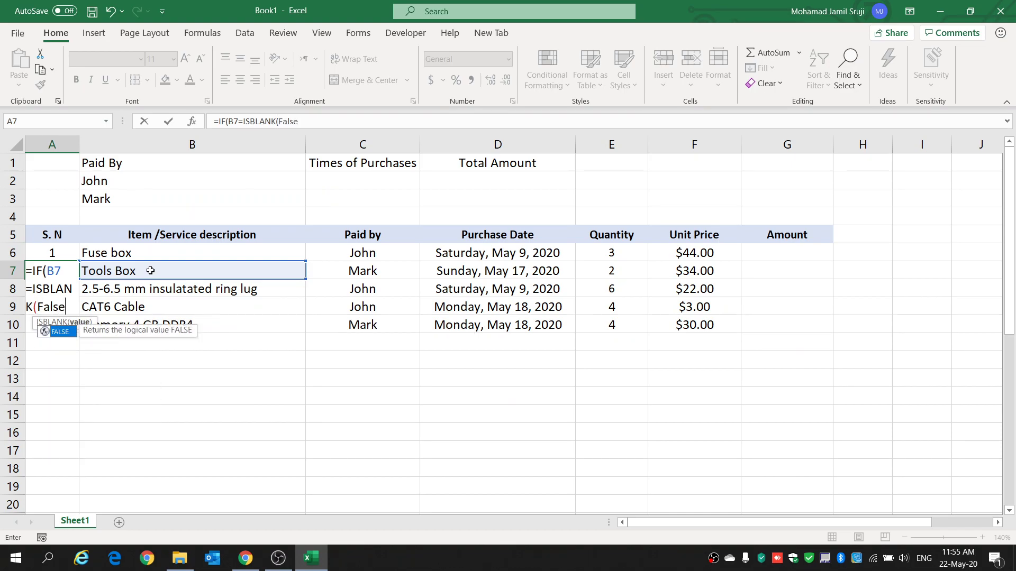
text(),")
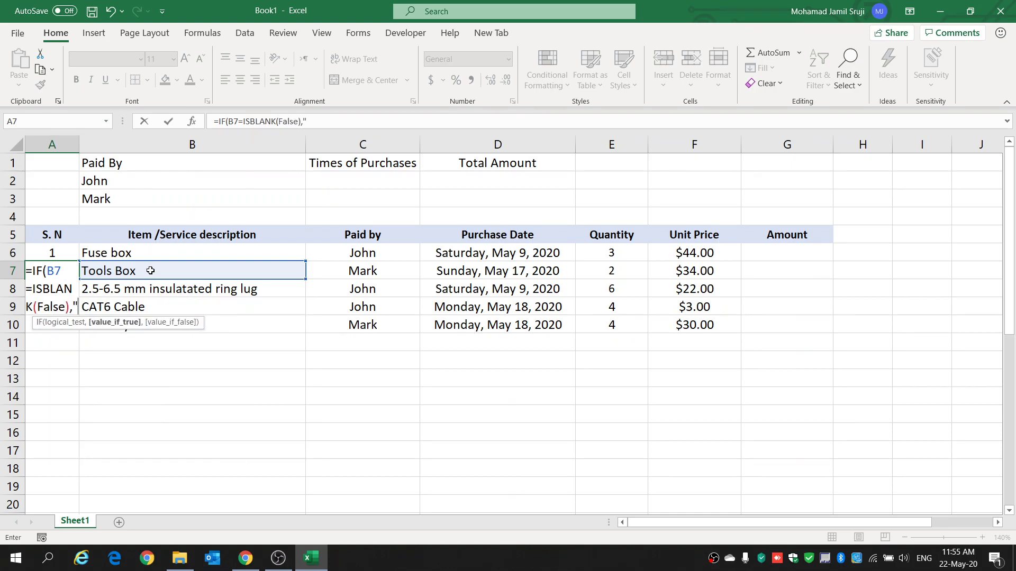
text(",)
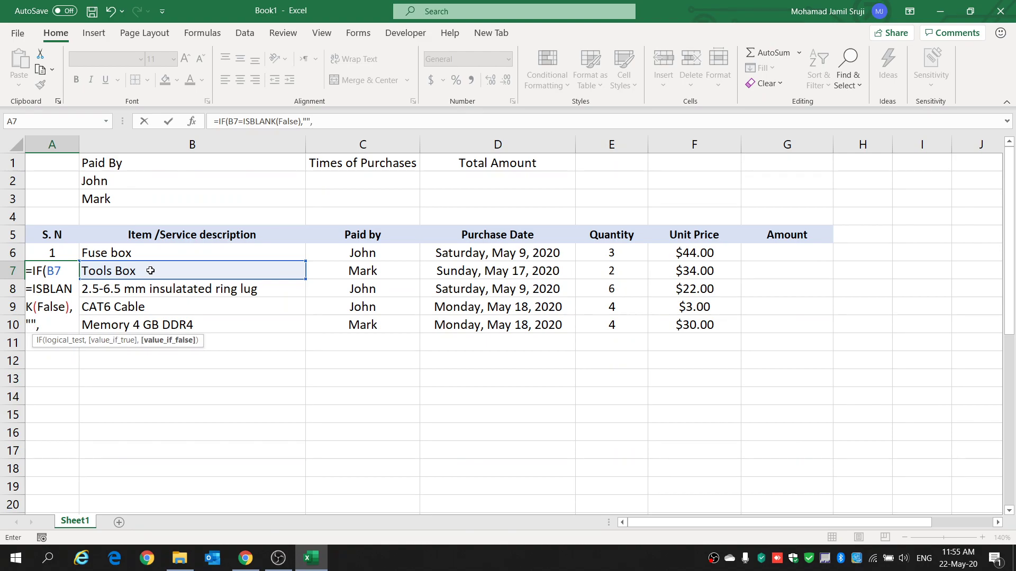
click(59, 253)
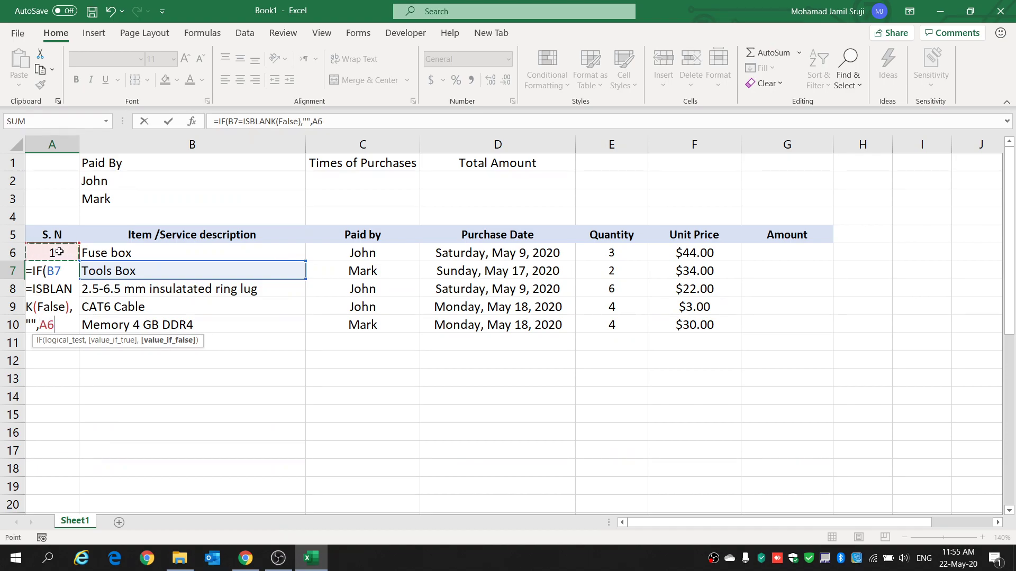
text(+1)
key(Return)
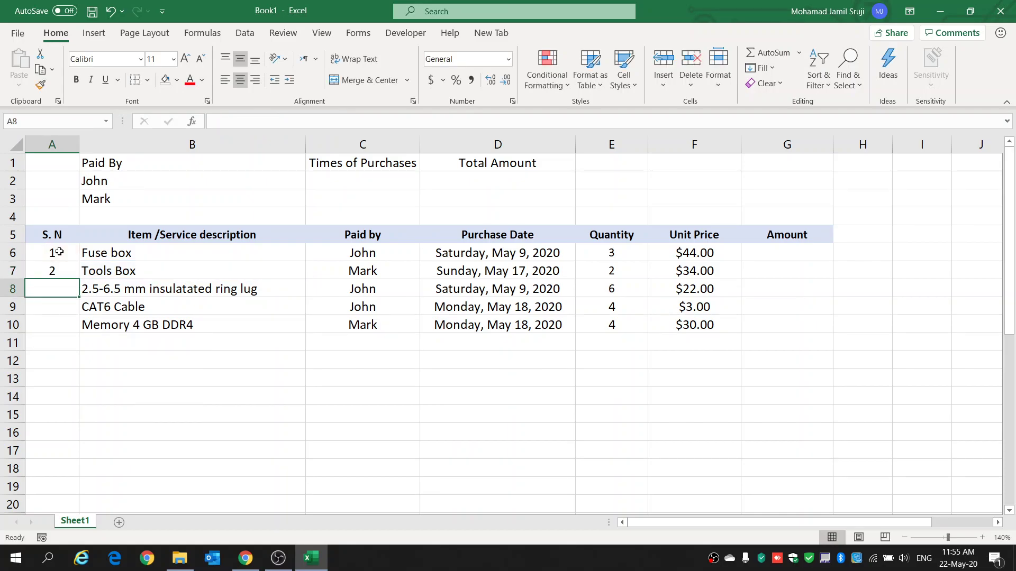
Fill the serial number formula from A7 down to A10 and check the copied formula in the last row
click(75, 272)
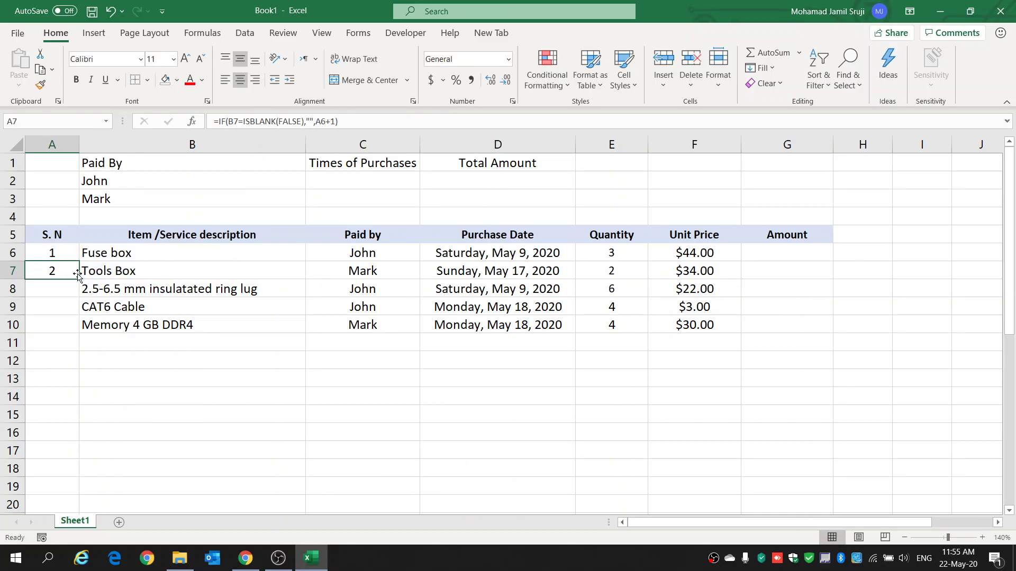
drag(79, 278, 79, 332)
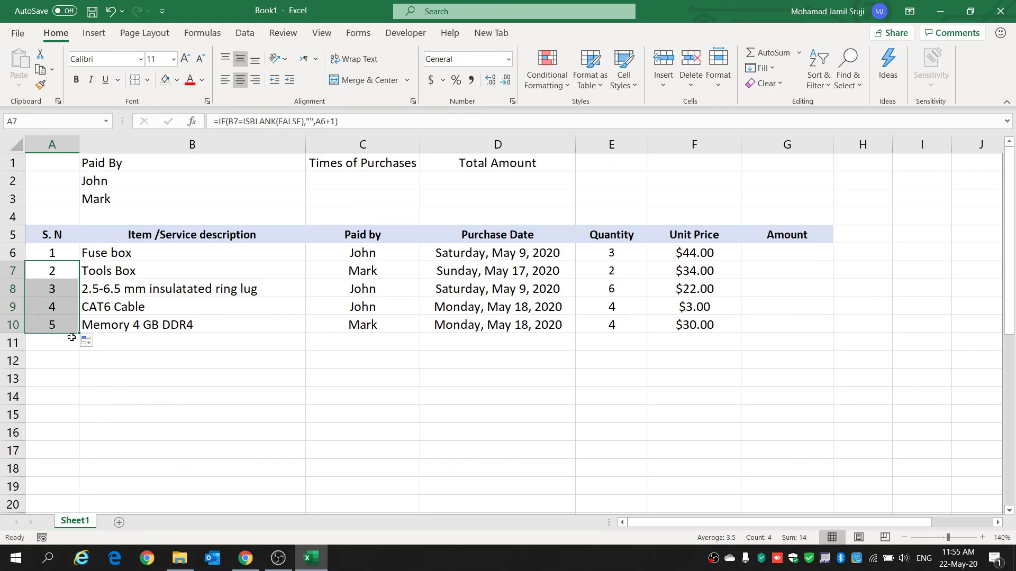
click(117, 329)
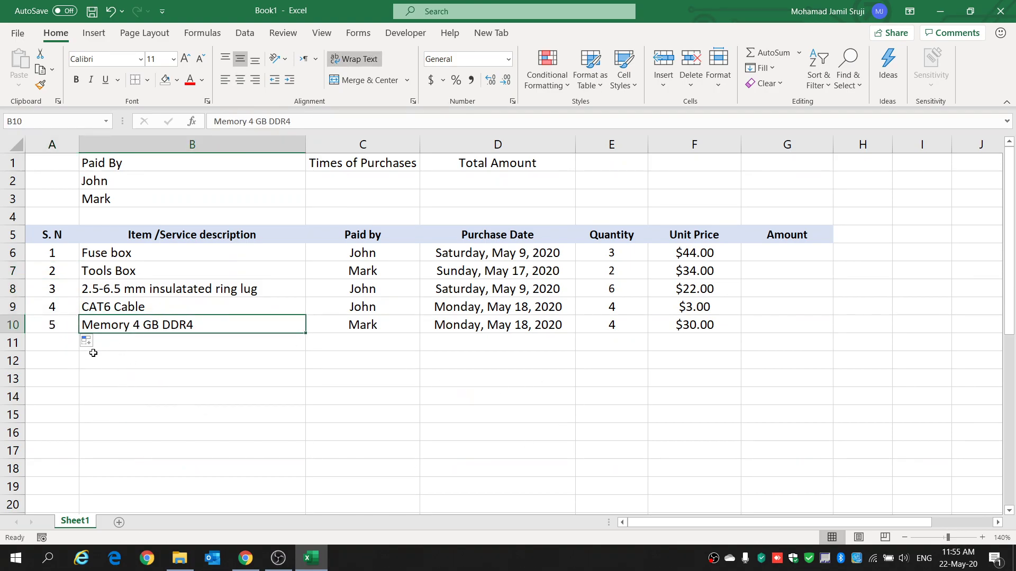
click(59, 324)
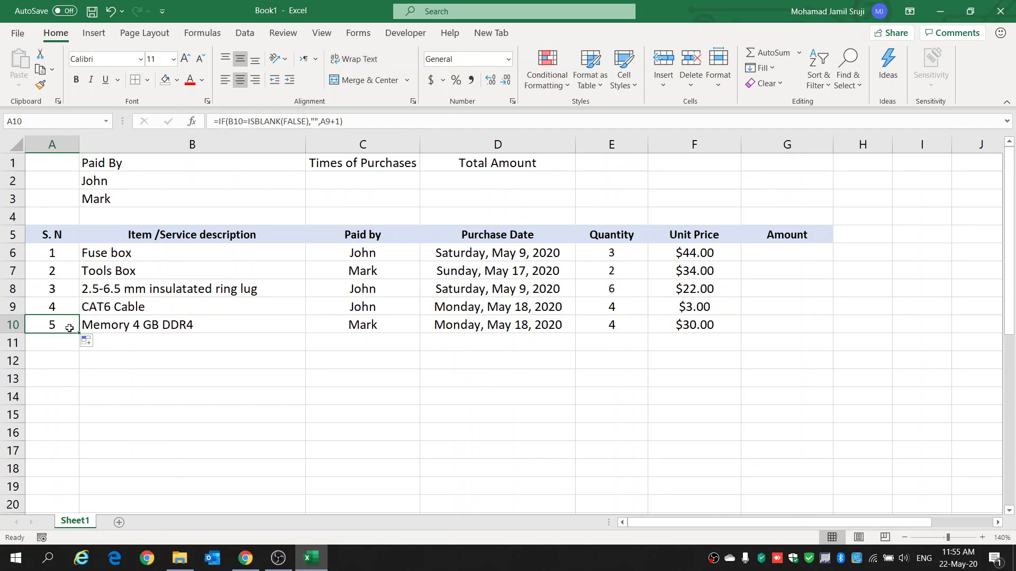
Calculate the Fuse box amount in G6 with =E6*F6 and fill the formula down to G10
drag(788, 256, 781, 329)
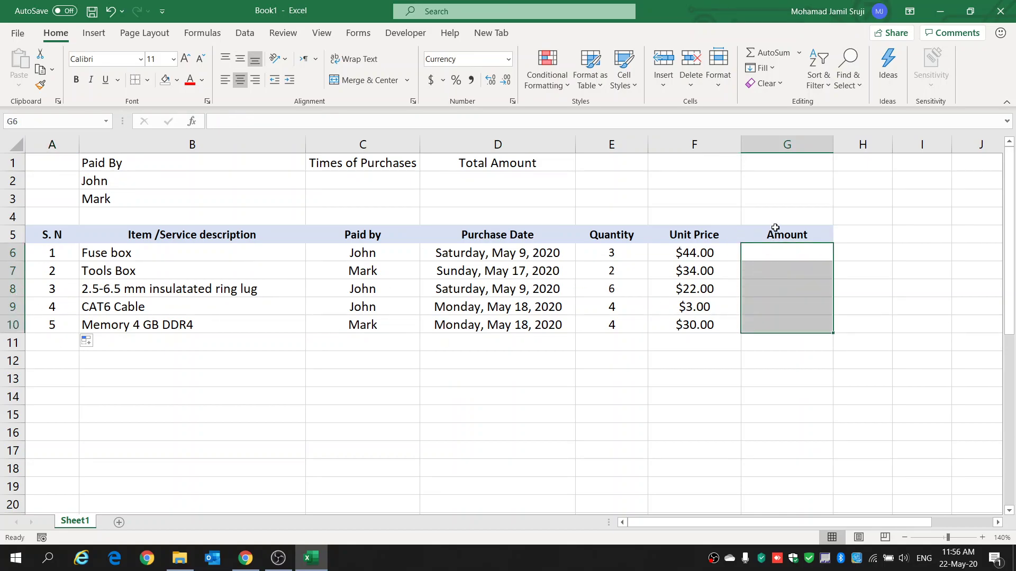
click(774, 251)
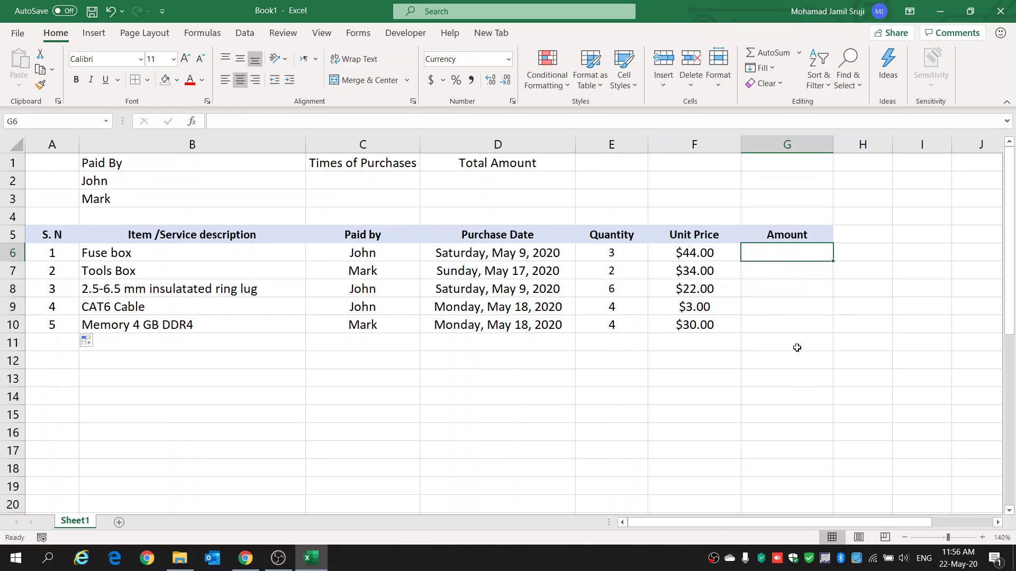
text(=)
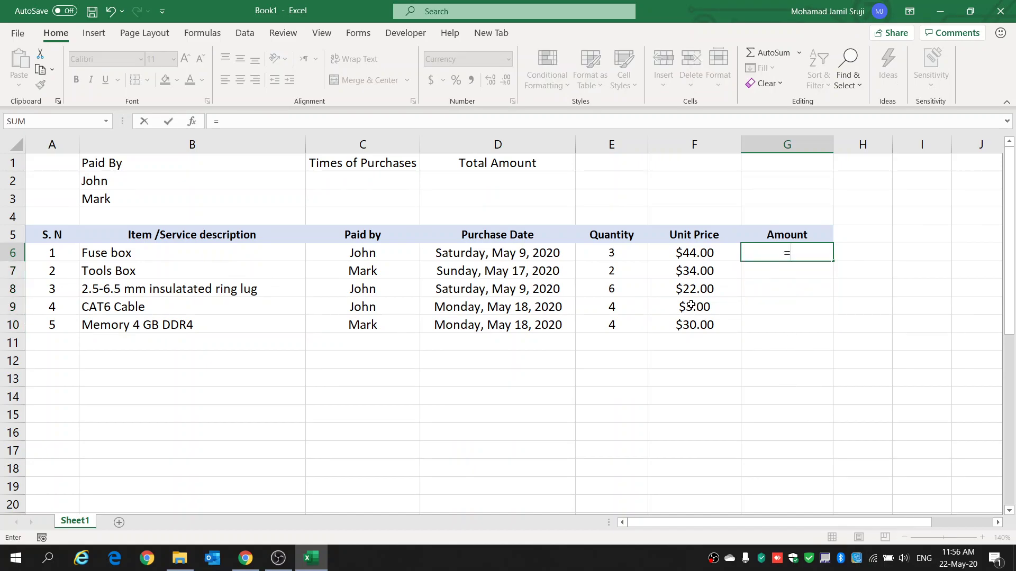
click(618, 255)
text(*)
click(690, 253)
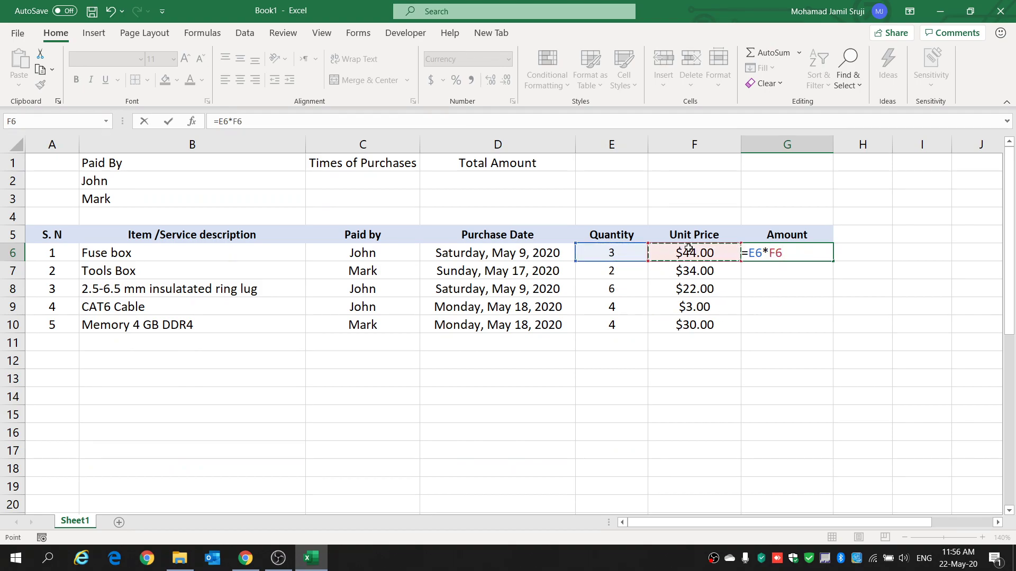
key(Return)
click(800, 249)
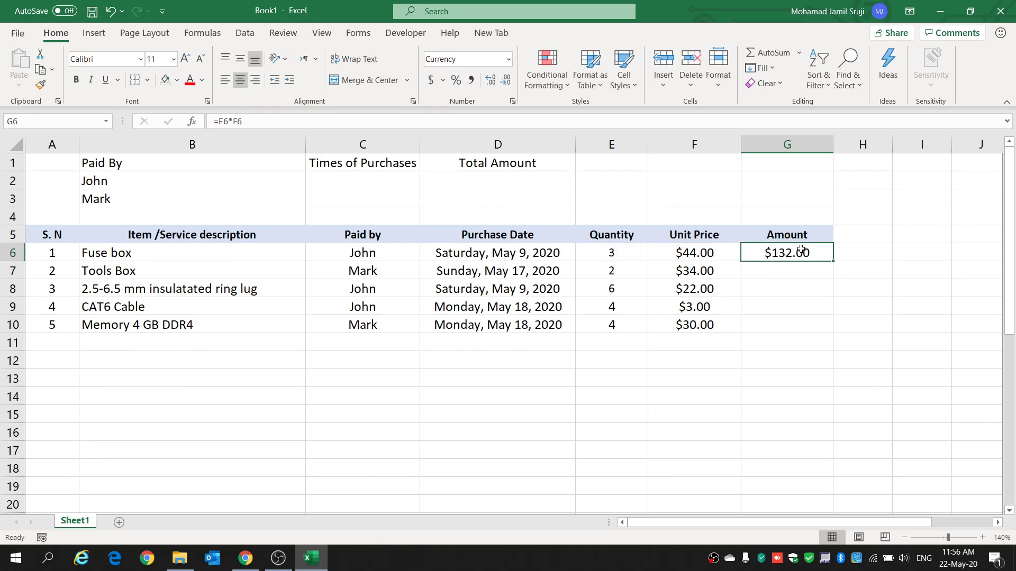
drag(833, 262, 820, 333)
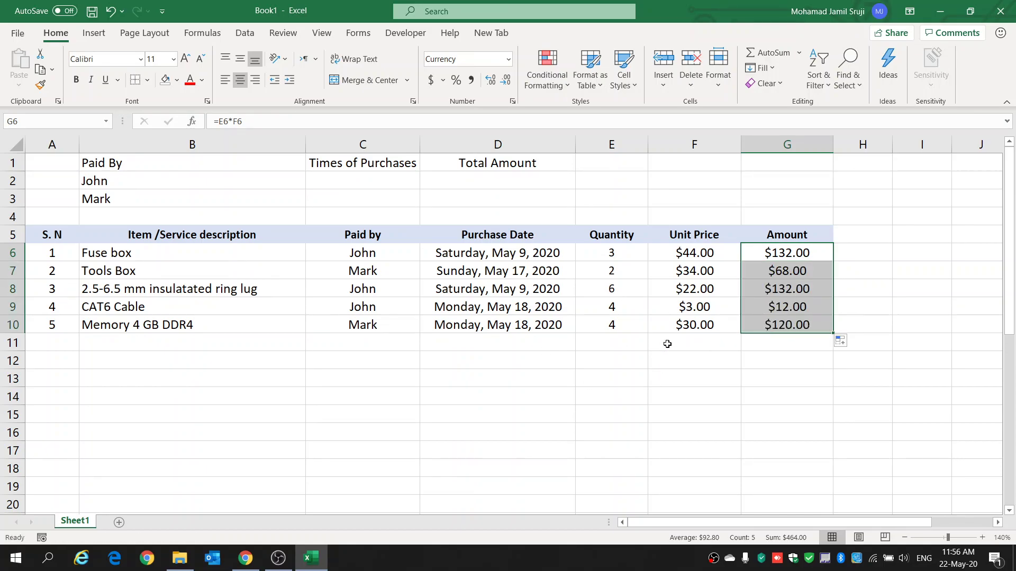
Add "new item" as an item description in B11 below the list and check its serial number cell
click(698, 325)
click(628, 342)
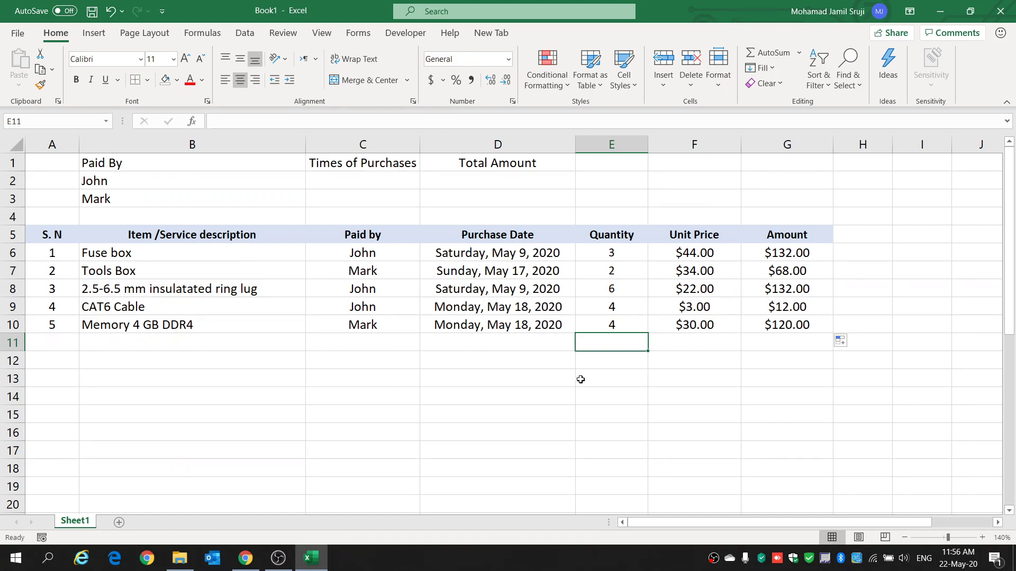
click(484, 341)
click(219, 345)
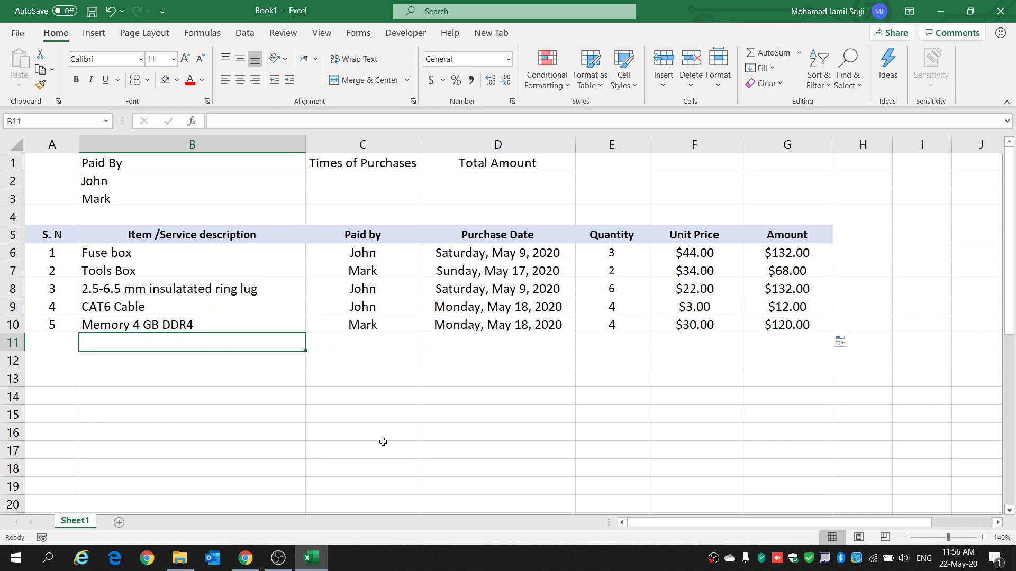
text(new item)
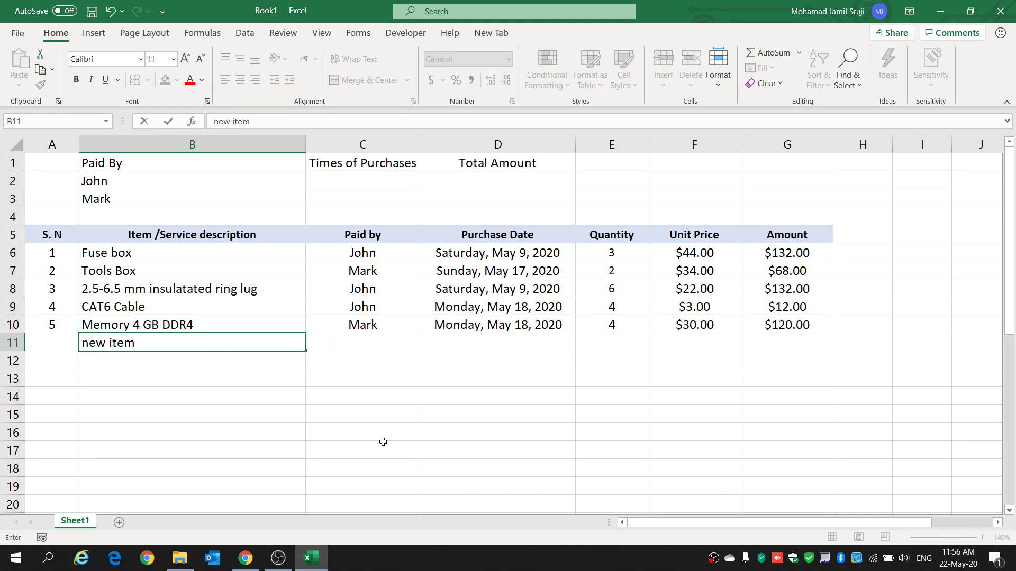
key(Return)
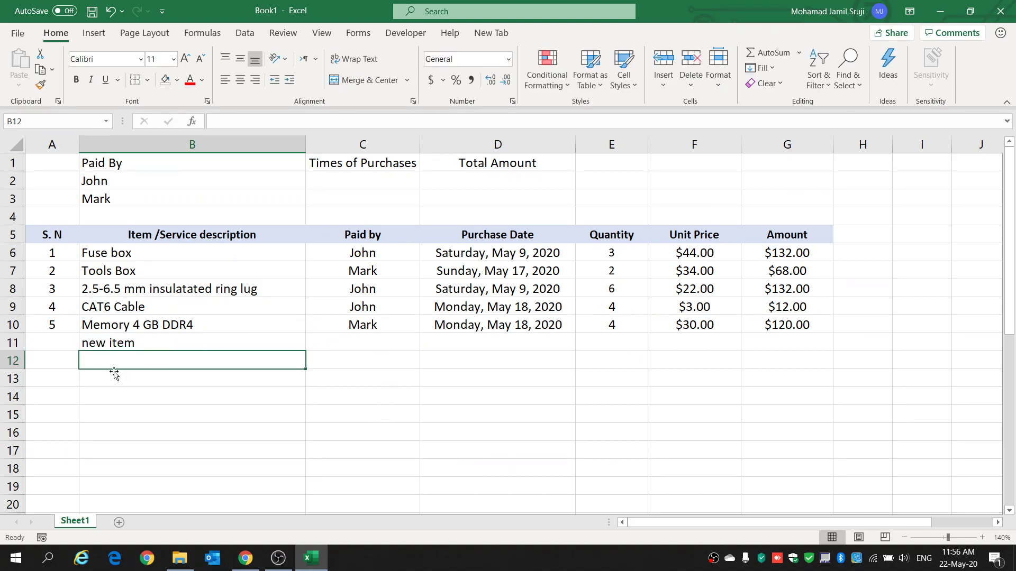
click(62, 341)
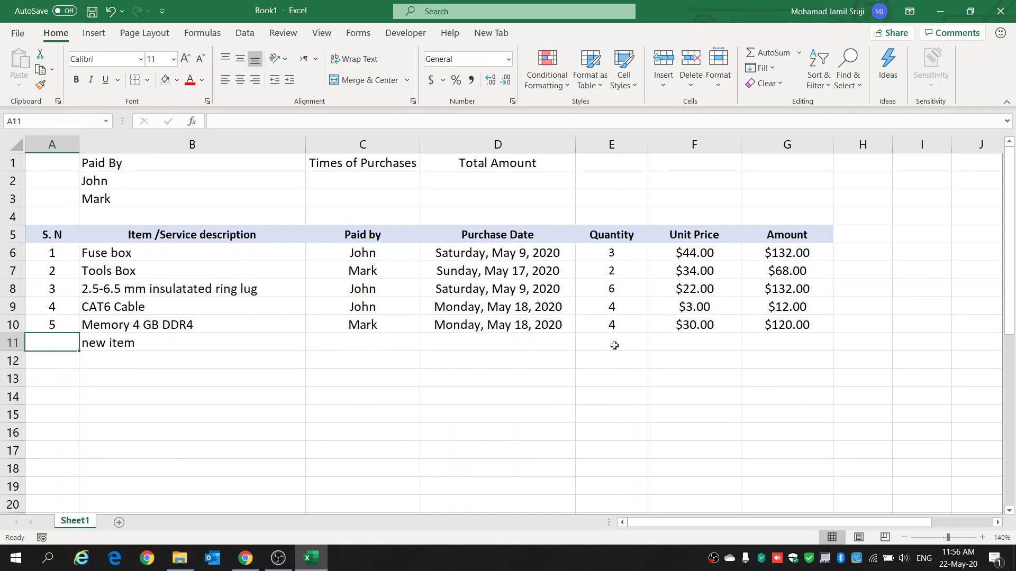
Enter unit price 22 and quantity 3 for the new item in row 11 and check its amount formula
click(681, 343)
text(22)
key(Return)
click(691, 343)
click(678, 324)
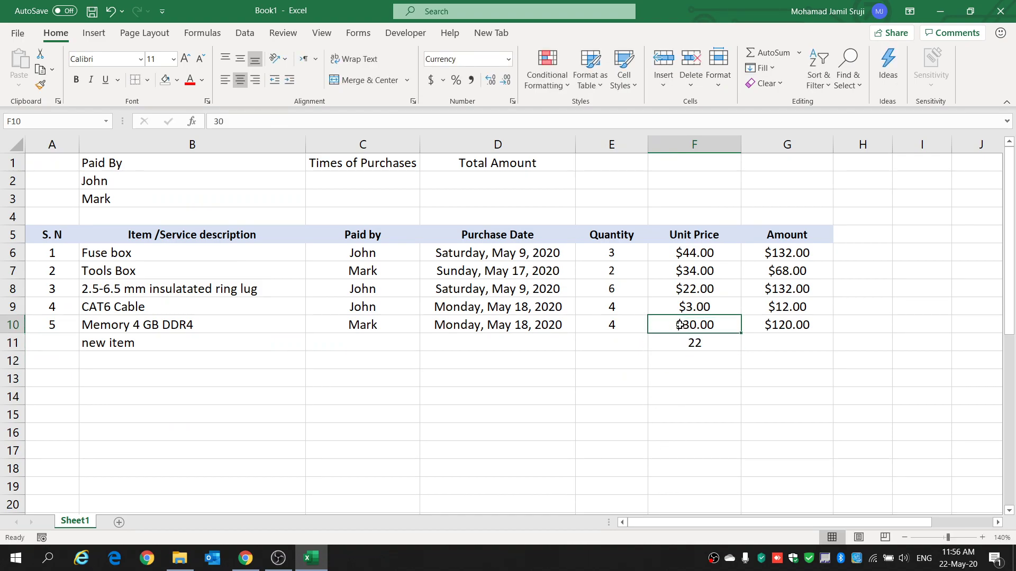
click(688, 343)
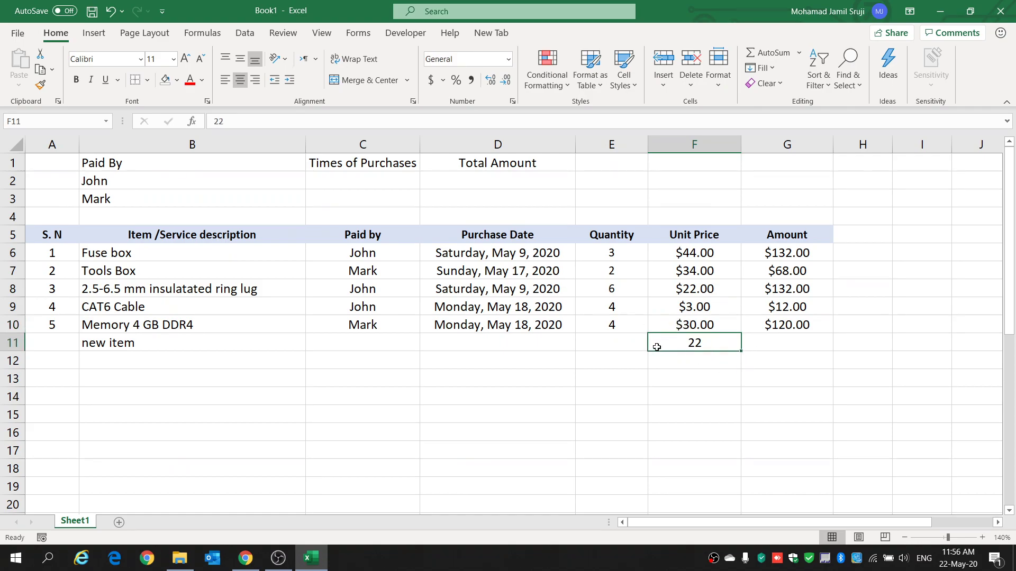
click(627, 342)
text(3)
key(Return)
key(Return)
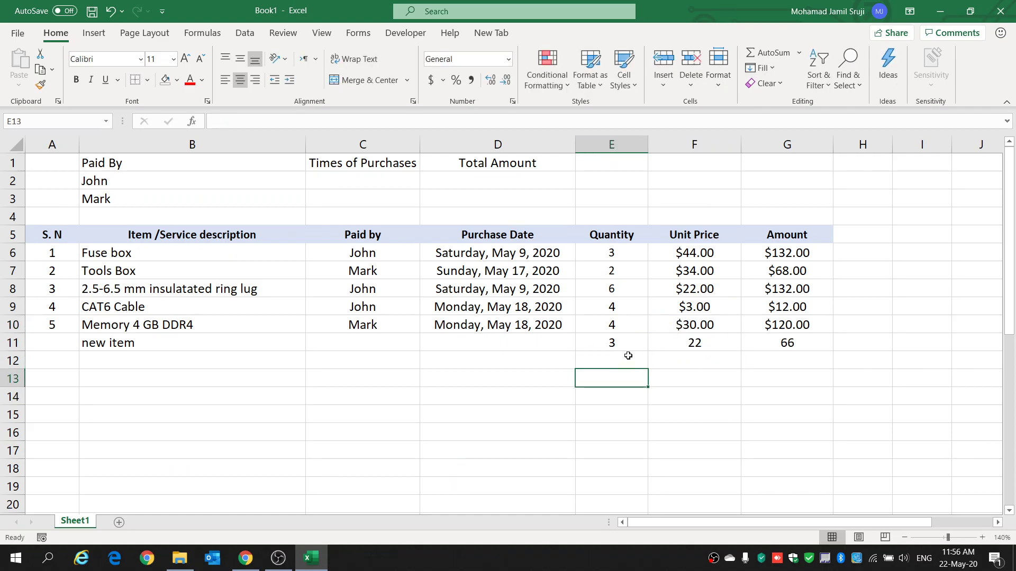
click(801, 343)
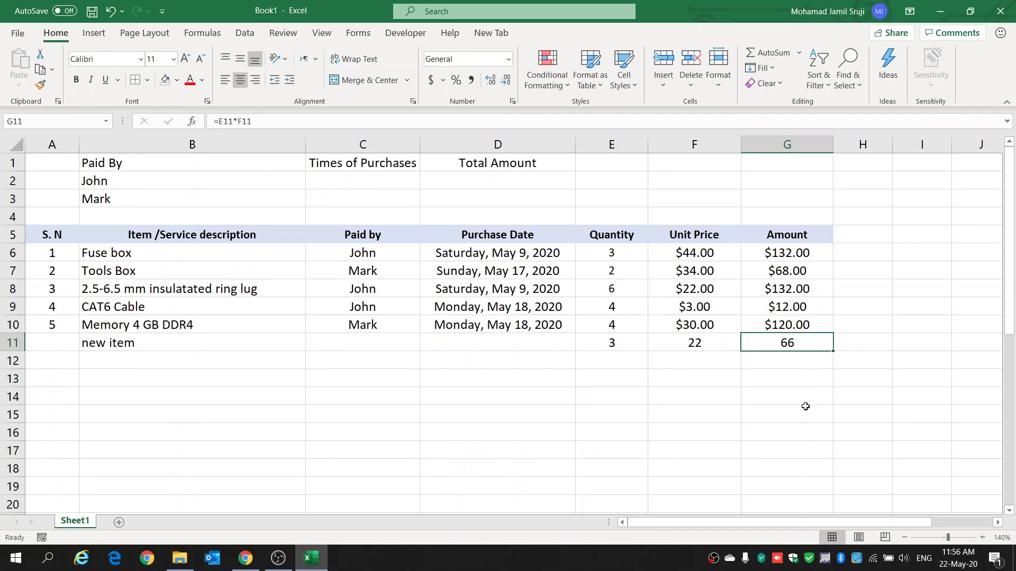
Clear the new item's quantity, unit price, amount and description from row 11
click(606, 339)
drag(663, 337, 760, 337)
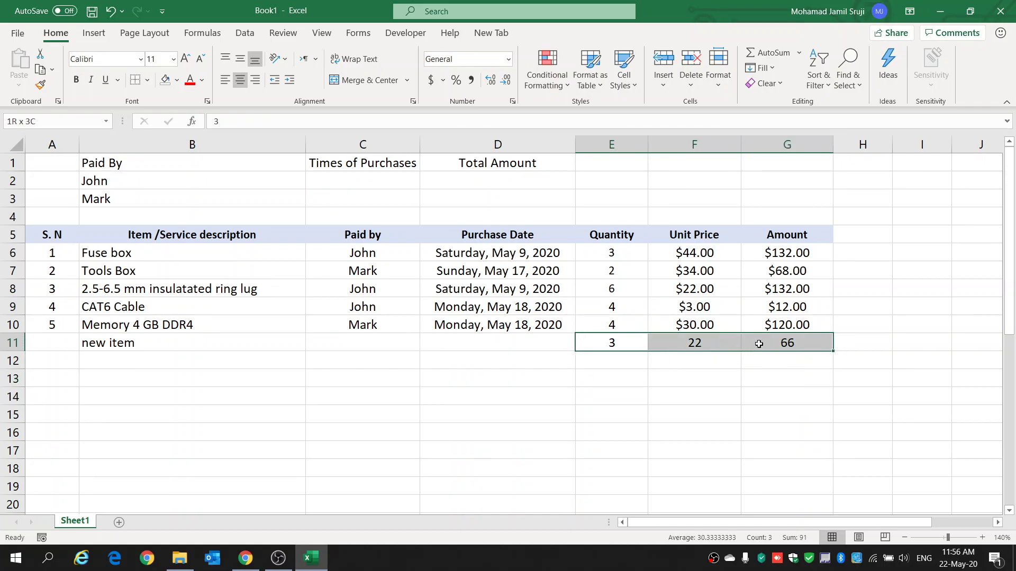
key(Delete)
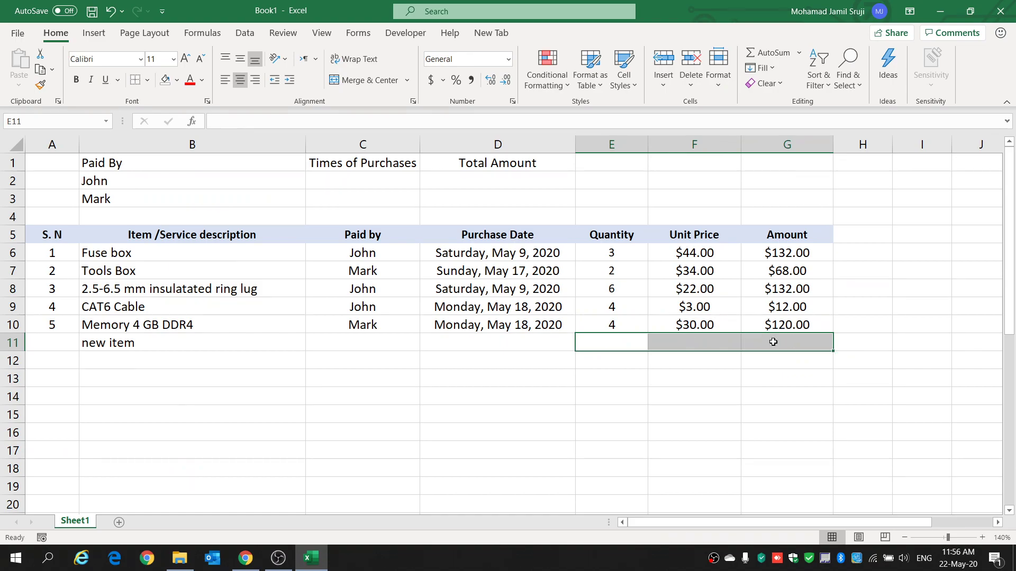
click(119, 345)
key(Delete)
Convert the purchase list A5:G10 into a table with headers and turn off its filter buttons
drag(56, 234, 777, 321)
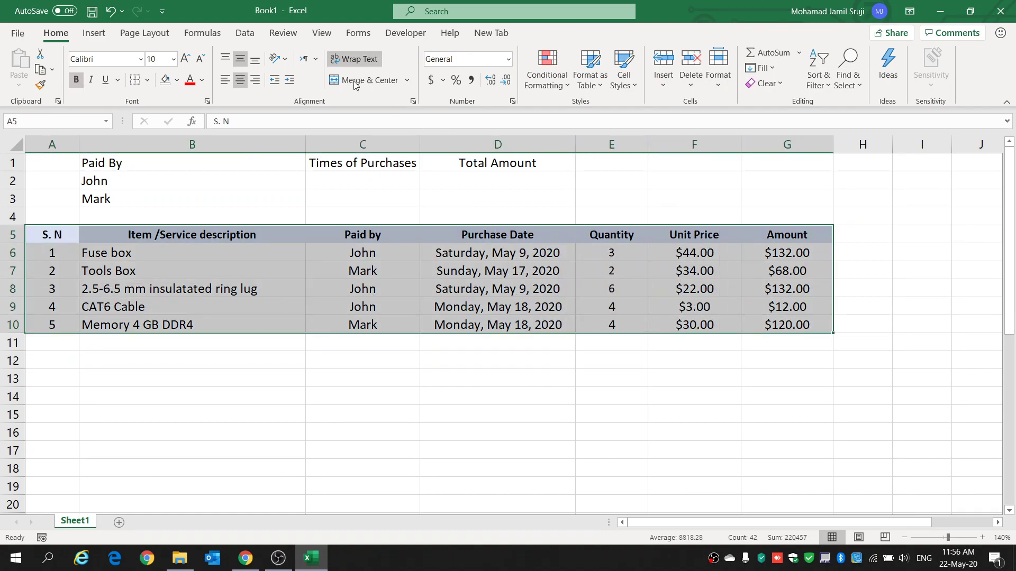
click(93, 32)
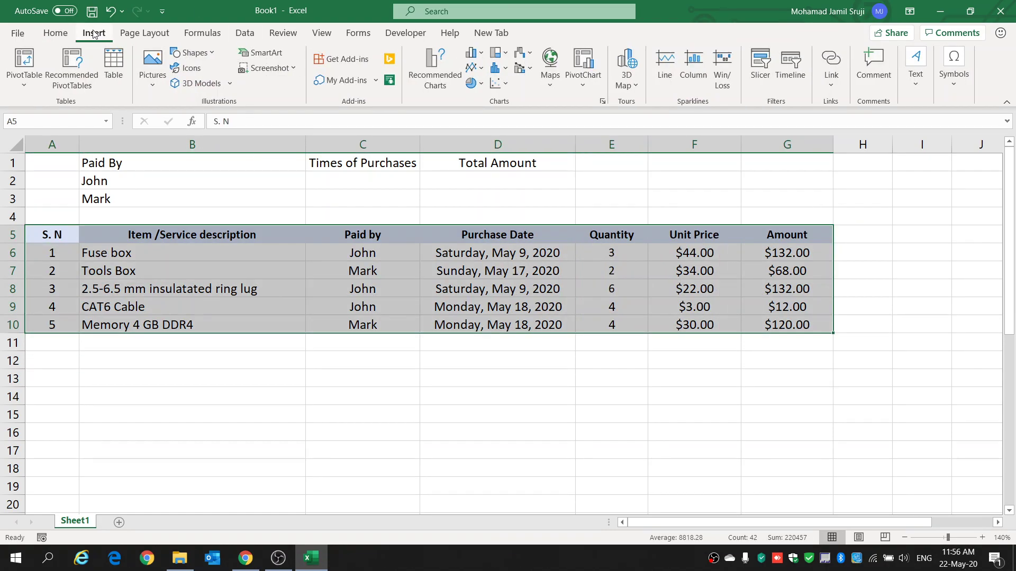
click(118, 59)
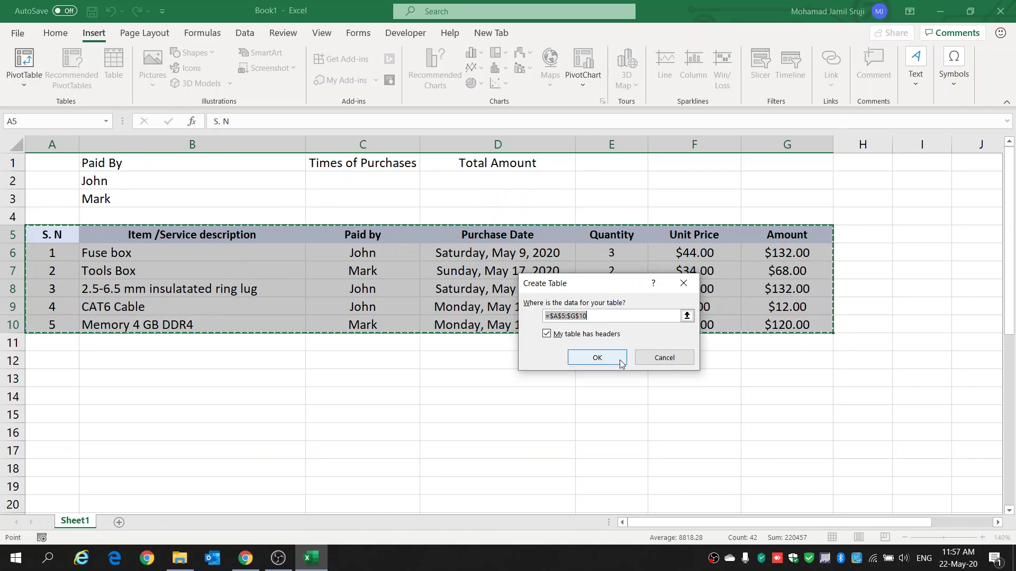
click(597, 359)
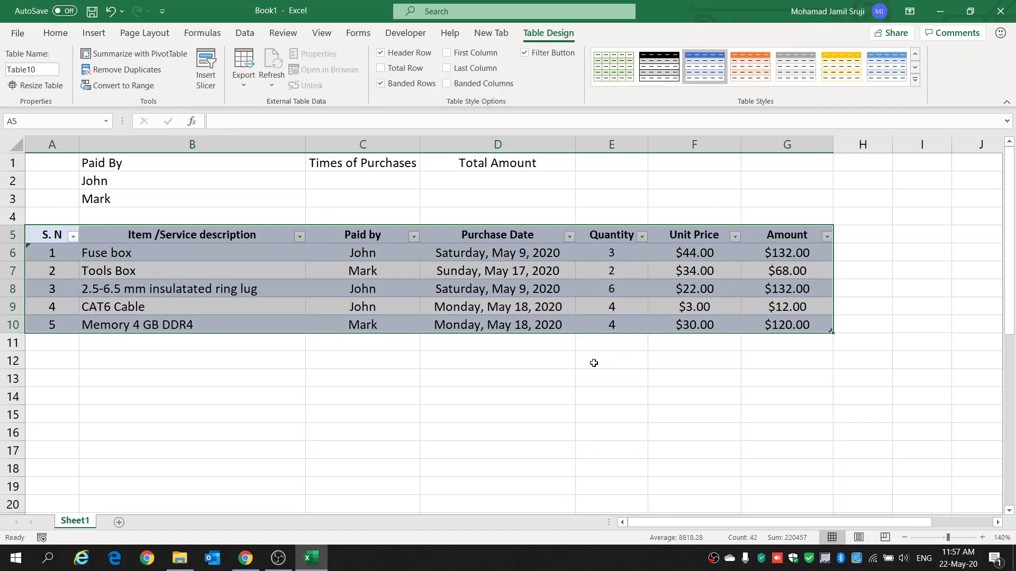
click(524, 53)
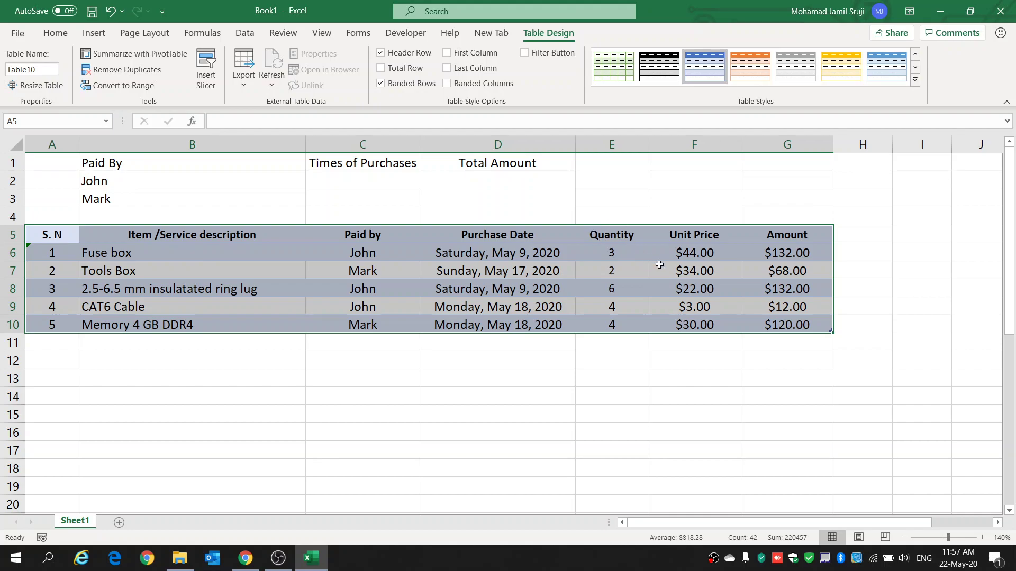
click(745, 377)
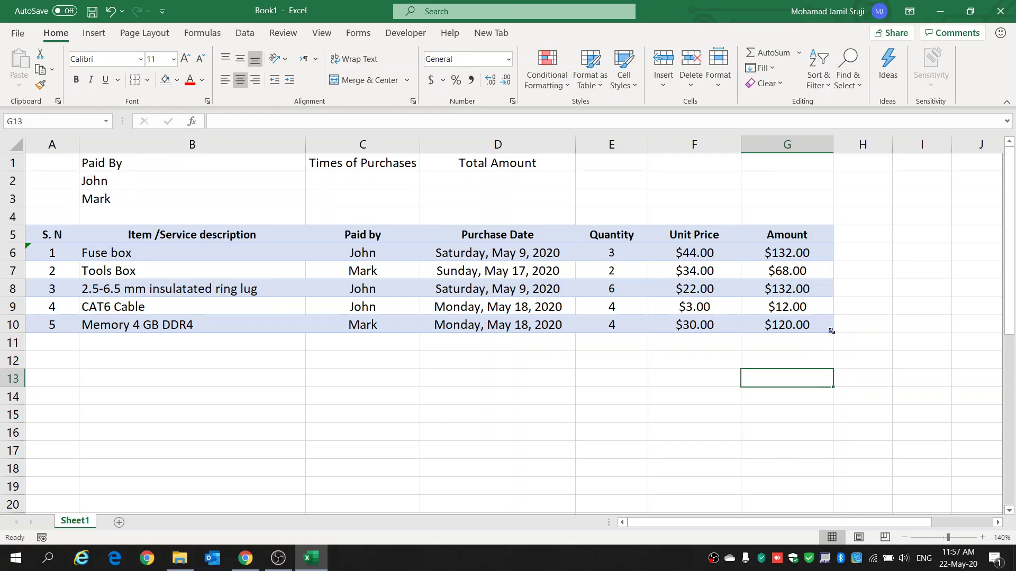
Extend the table down to row 15, resize it back to end at row 10, and check G11
drag(834, 347, 834, 439)
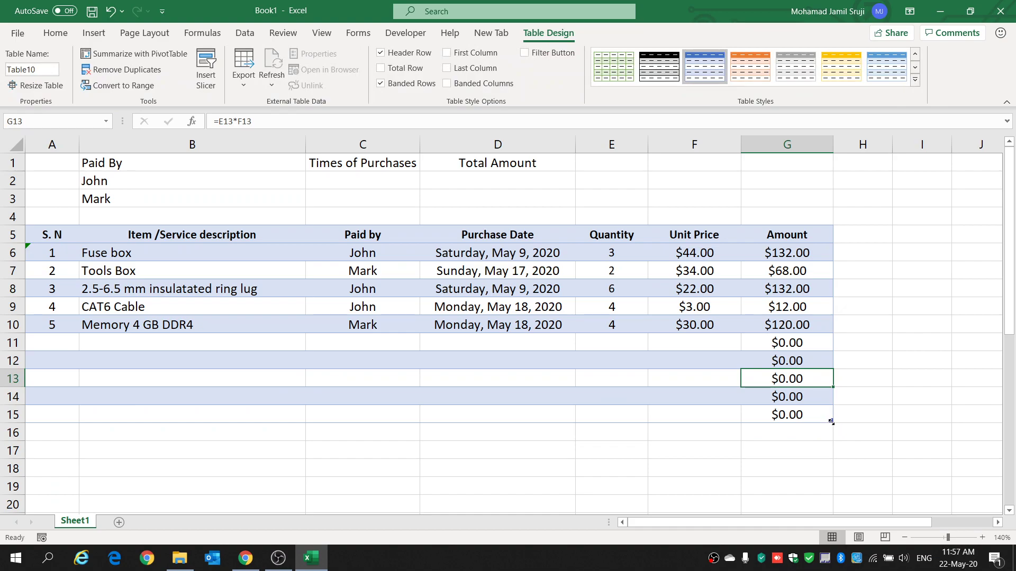
drag(832, 422, 830, 333)
click(787, 342)
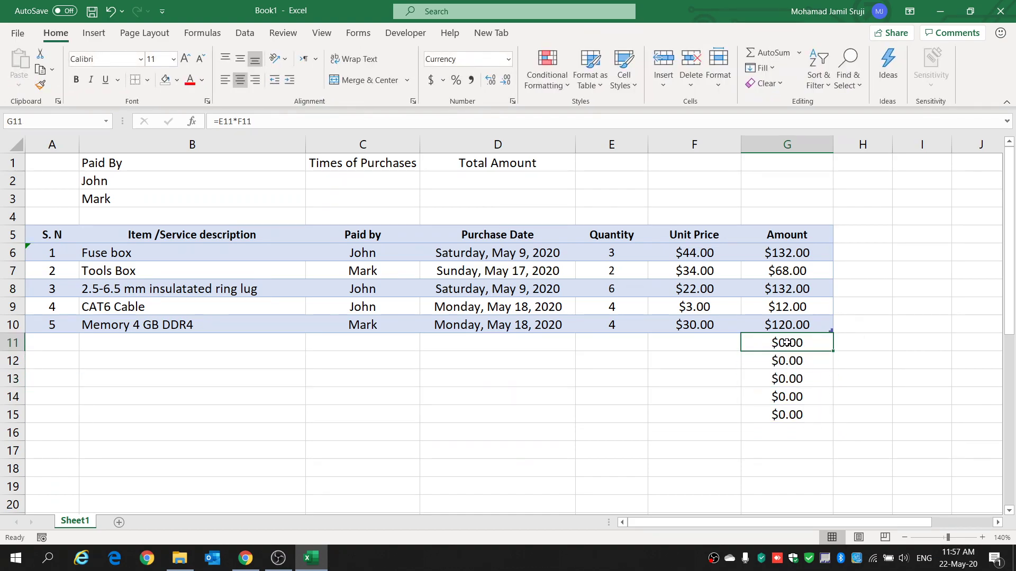
Delete the leftover rows below the table from row 11 down and check the cells under columns G and A
drag(7, 343, 11, 484)
right_click(12, 469)
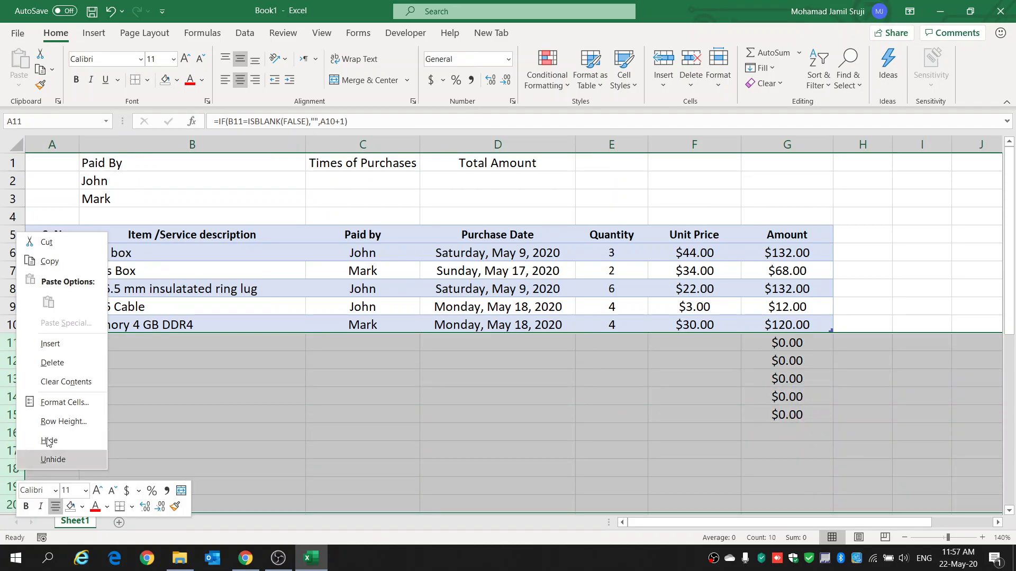
click(53, 362)
click(751, 396)
click(789, 355)
click(772, 382)
click(767, 395)
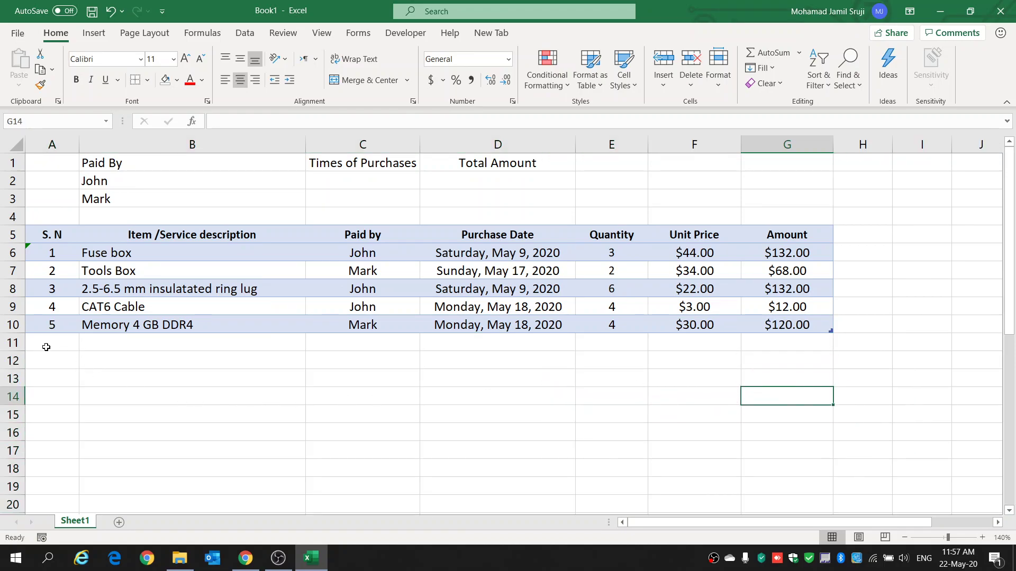
drag(47, 348, 55, 363)
click(54, 379)
click(54, 357)
click(55, 346)
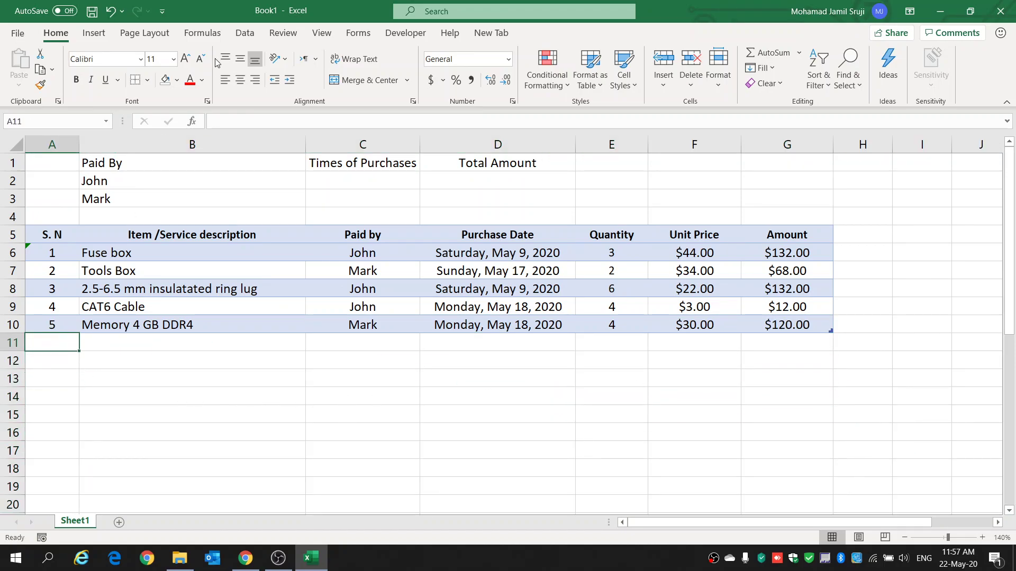
Add "new item" as an item description in B11 directly below the table and check its serial number formula
click(182, 430)
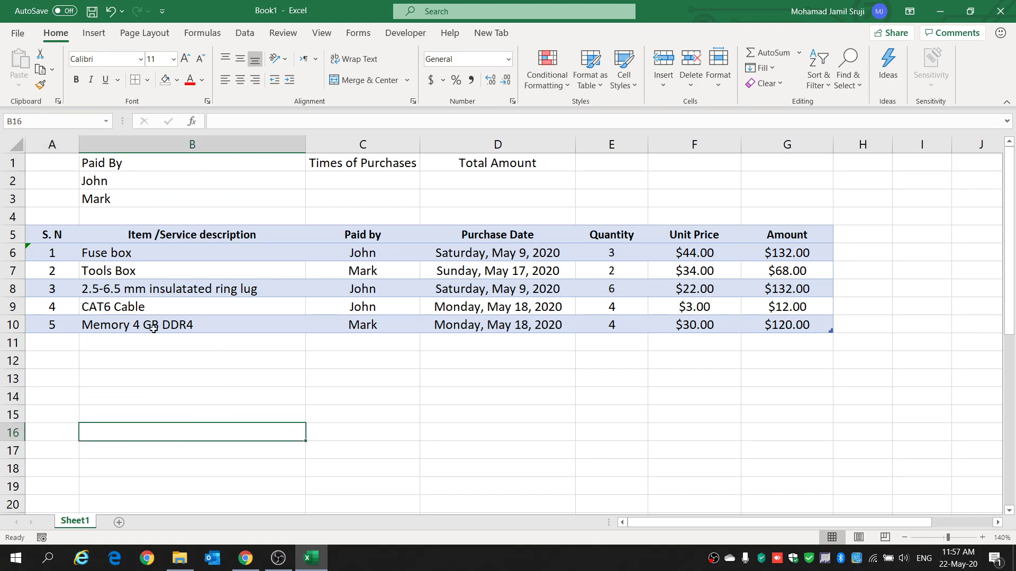
click(140, 344)
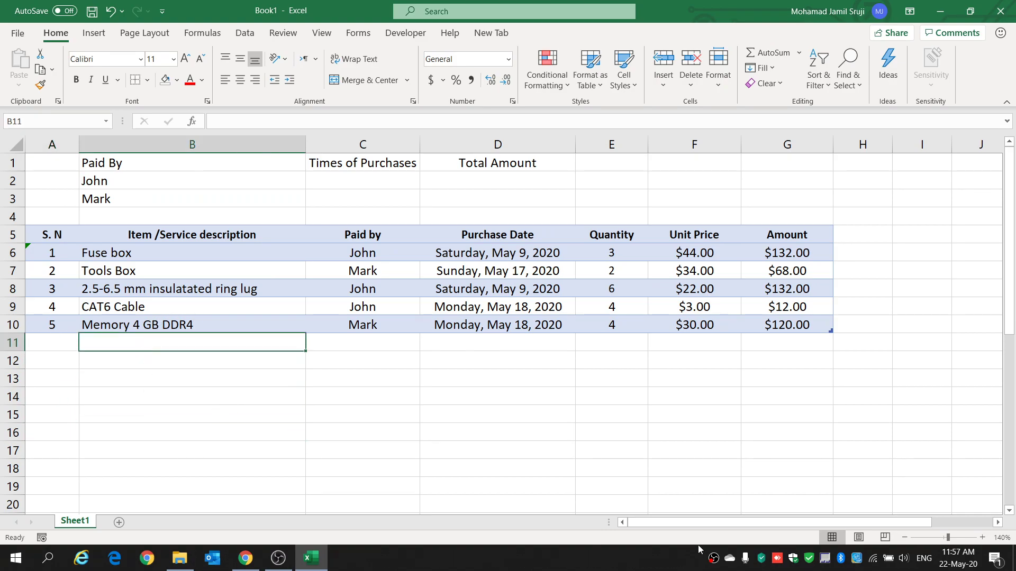
text(new item)
key(Tab)
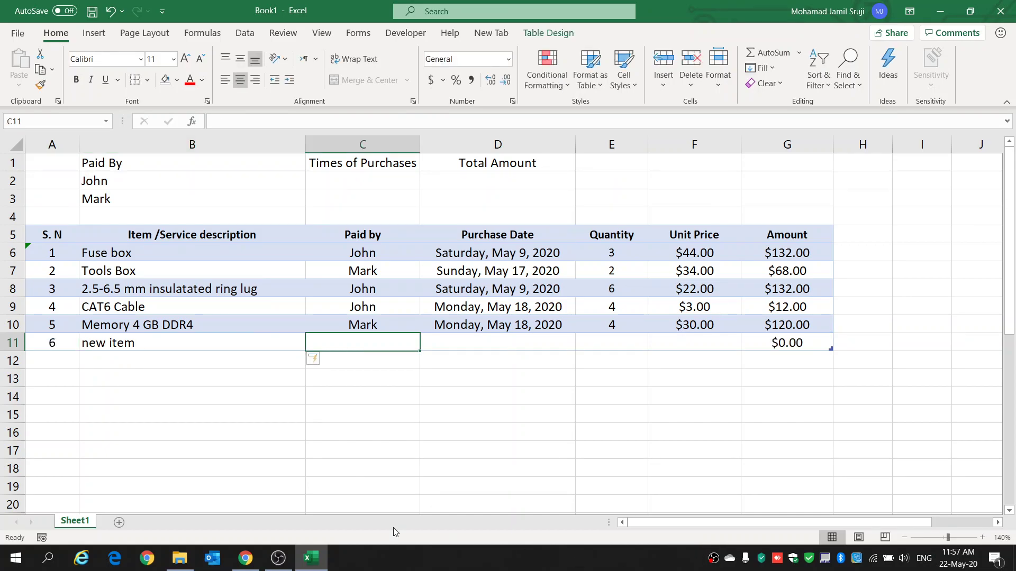
click(61, 348)
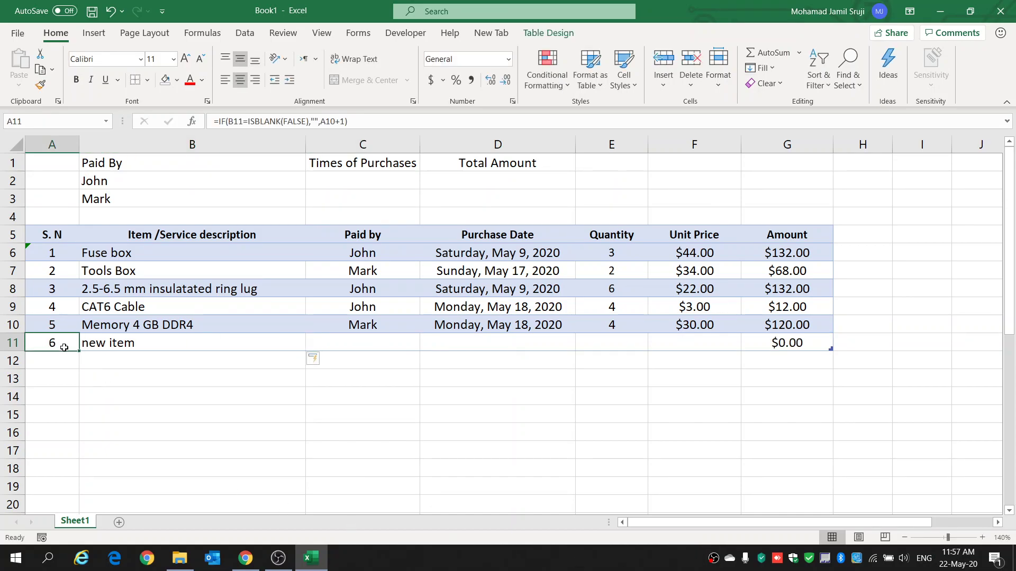
Add "new item 2" as the next item description in B12 and check its serial number formula
click(99, 362)
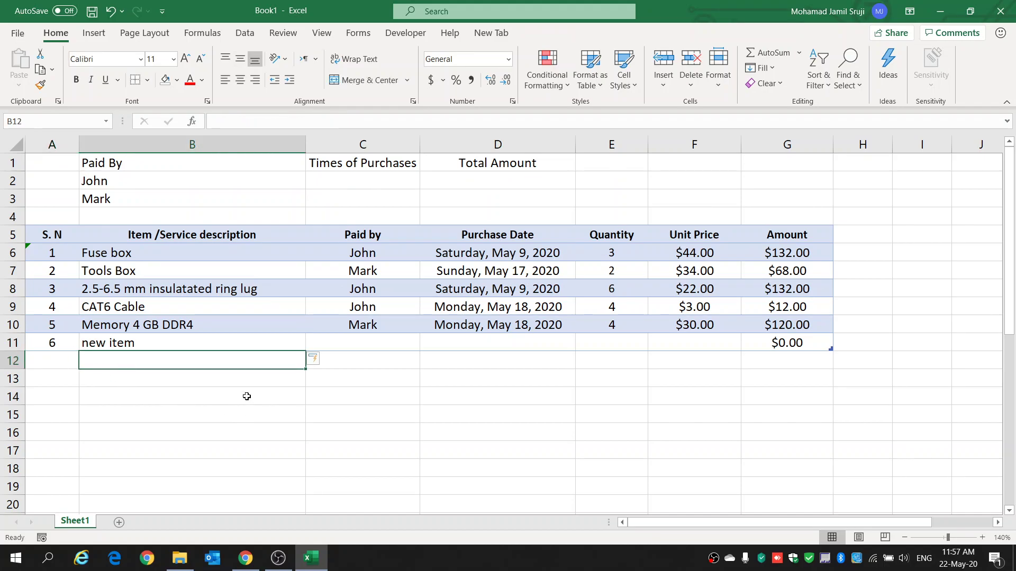
text(new it)
text(em 2)
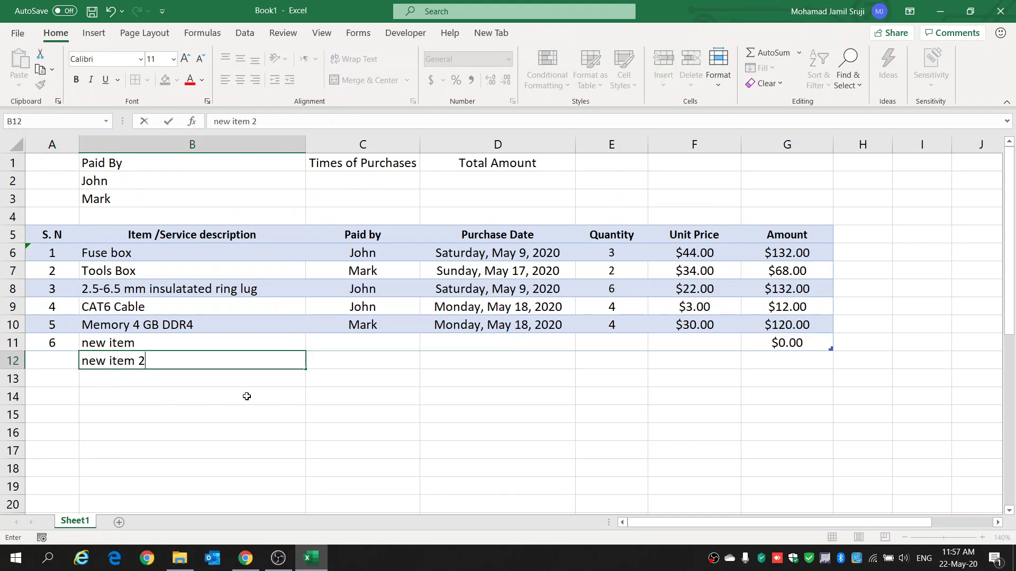
key(Return)
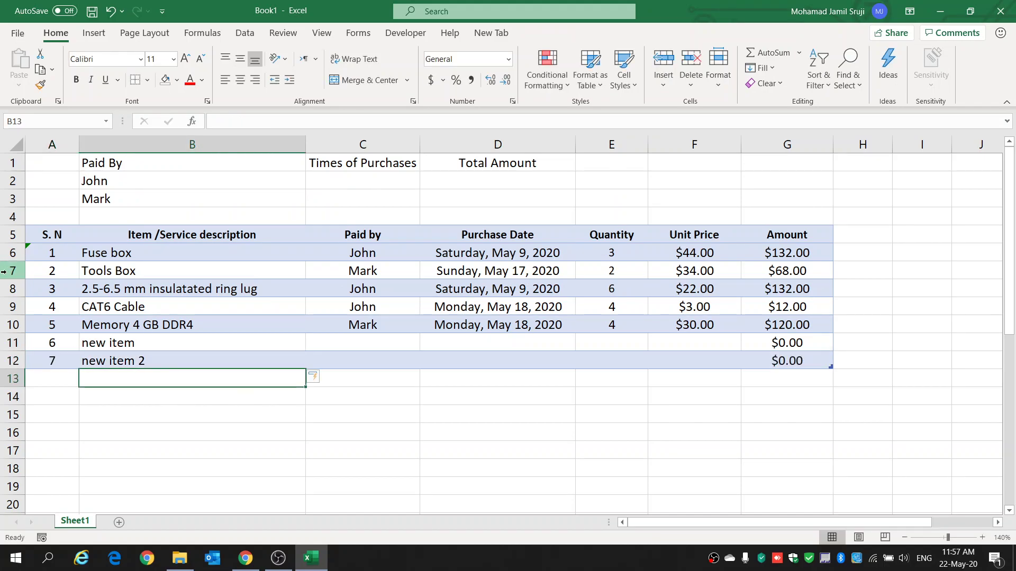
click(61, 360)
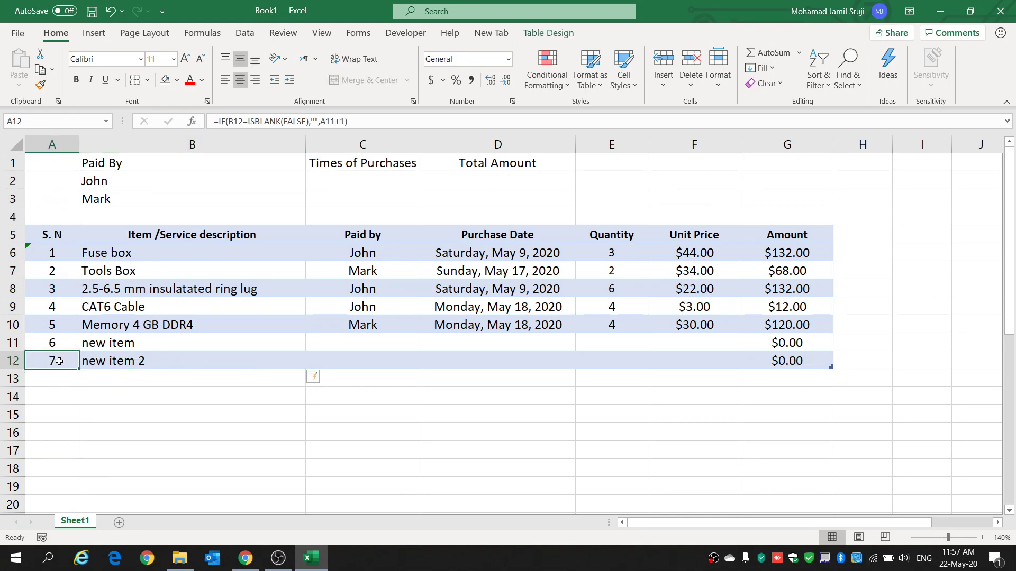
Enter quantity 3 and unit price 22 for the new item in row 11
click(625, 349)
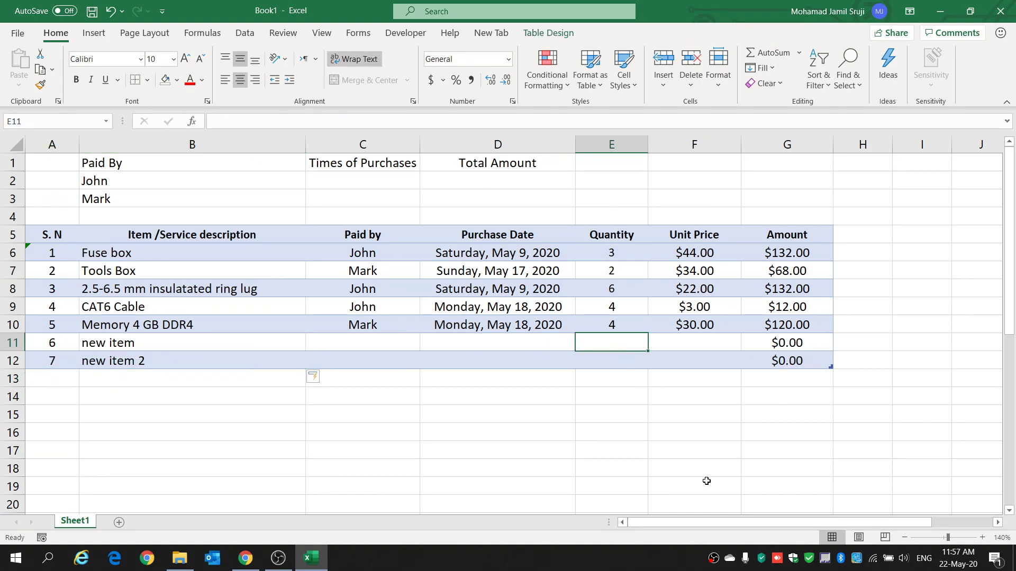
text(3)
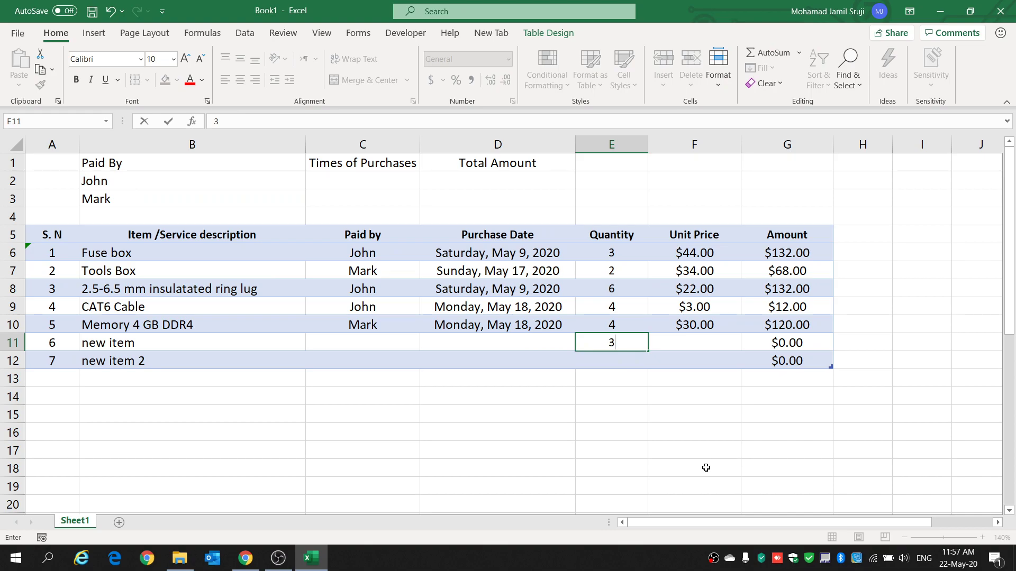
key(Tab)
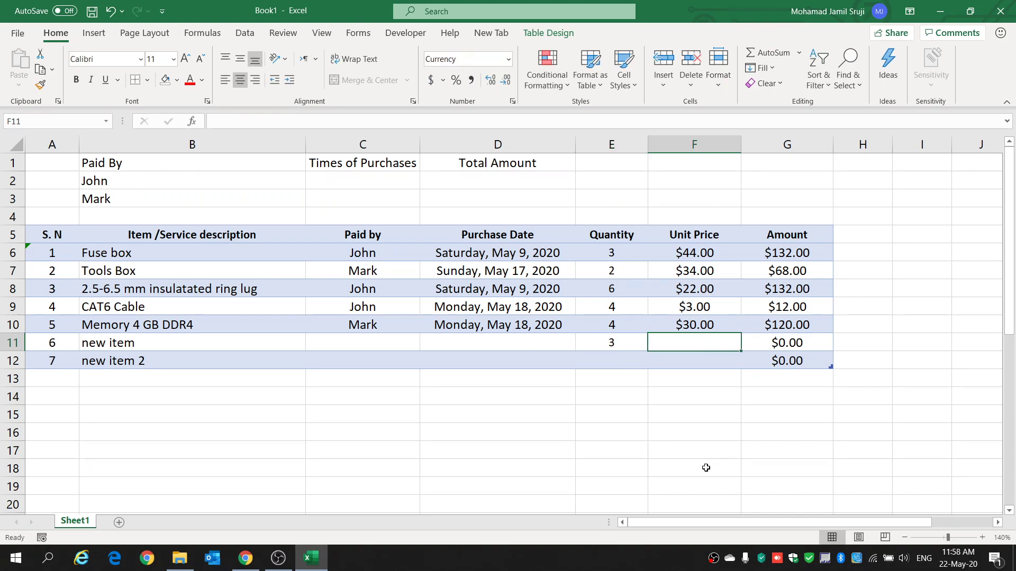
text(22)
key(Return)
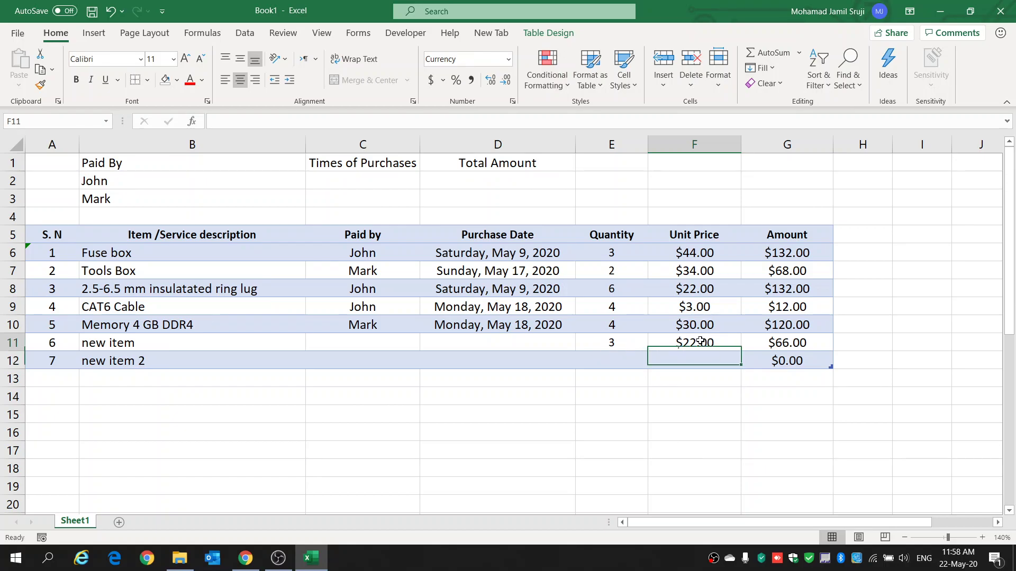
Fill in the new item's payer in C11 with the name listed in B3 and set its purchase date to 19-5-2020
click(364, 341)
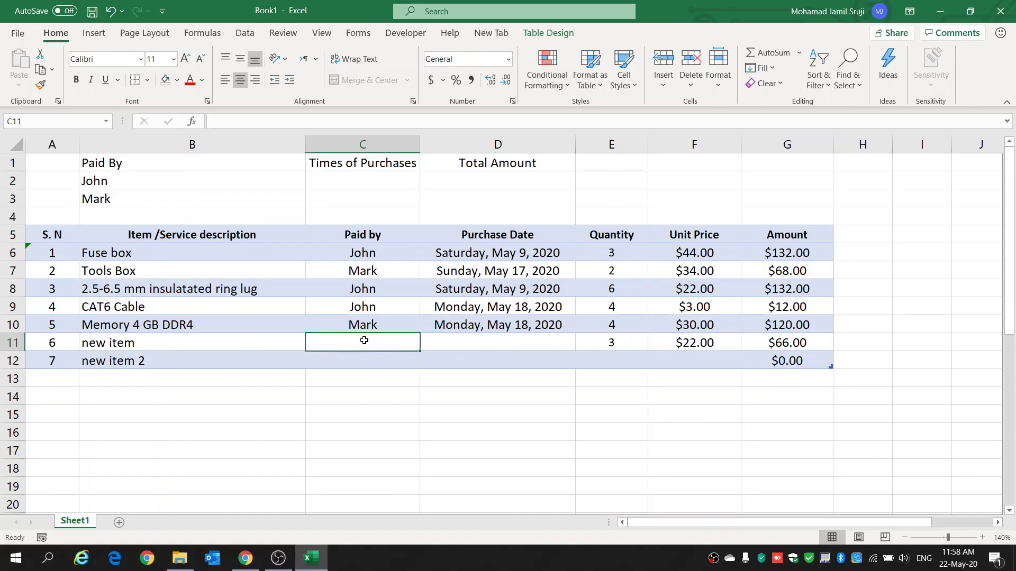
text(Ma)
key(Tab)
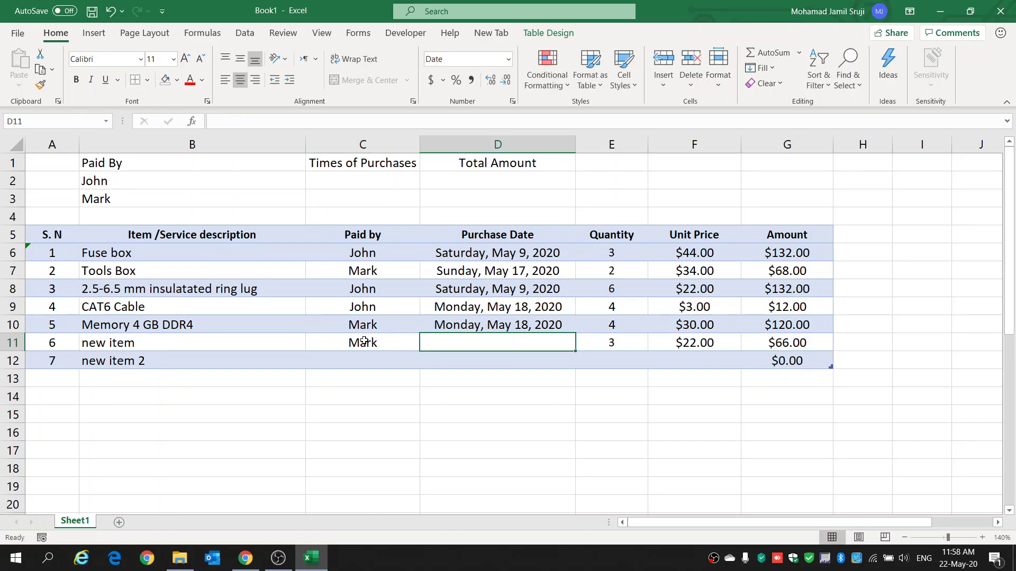
text(19-)
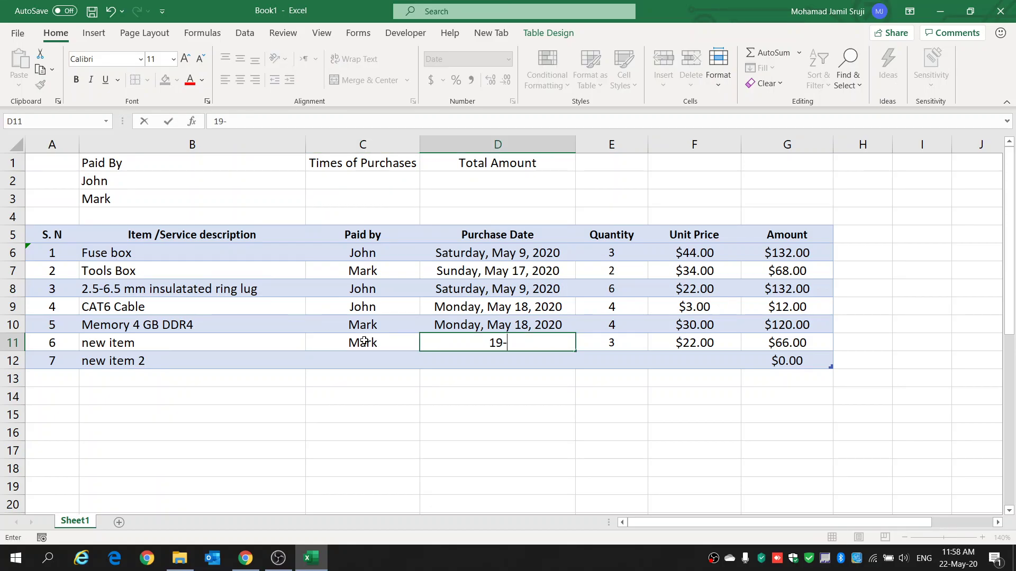
text(5-2020)
key(Return)
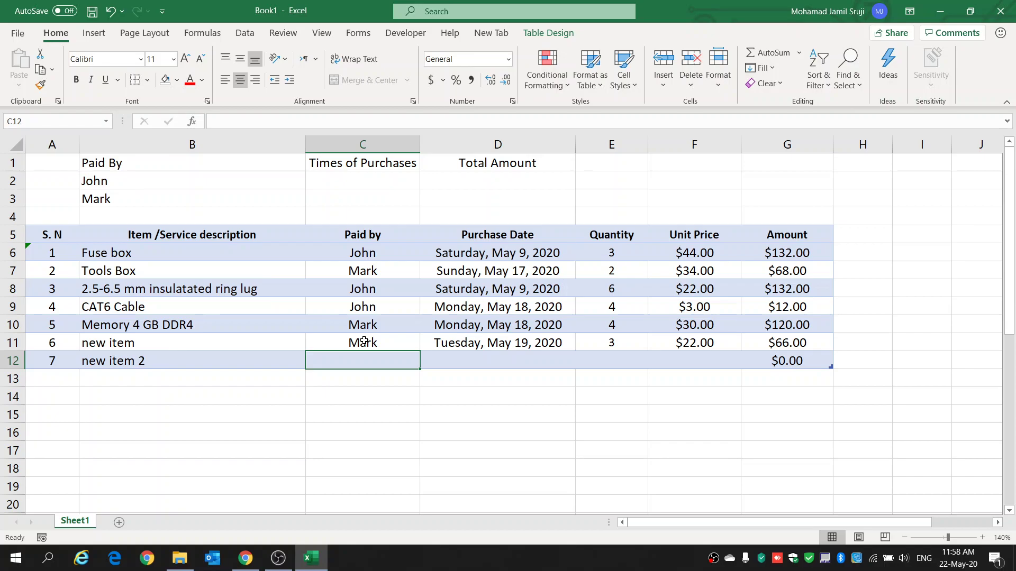
Fill in the payer of new item 2 in C12 with the name listed in B3 and set its purchase date to 20-5-2020
text(Mark)
key(Tab)
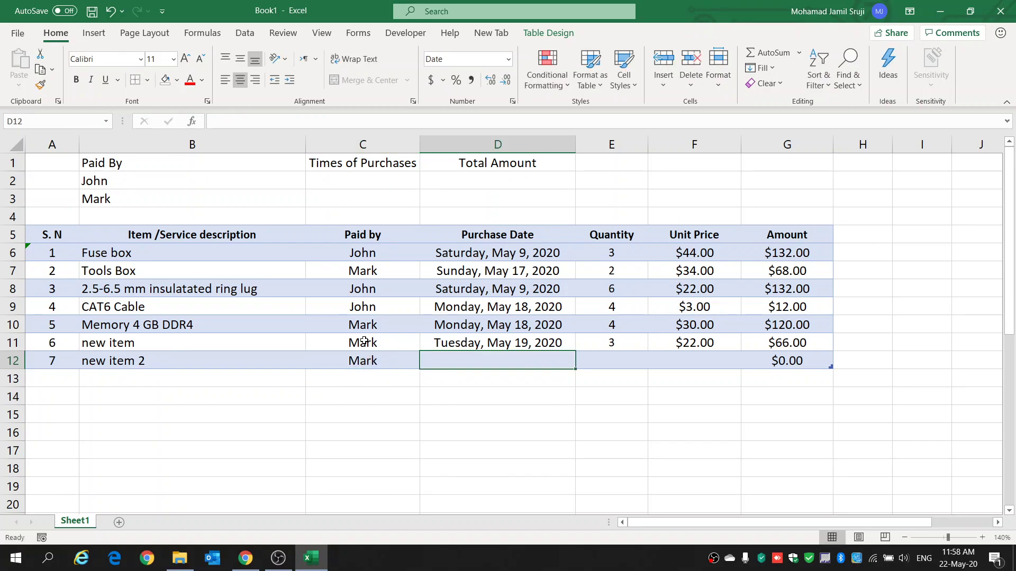
text(20-m)
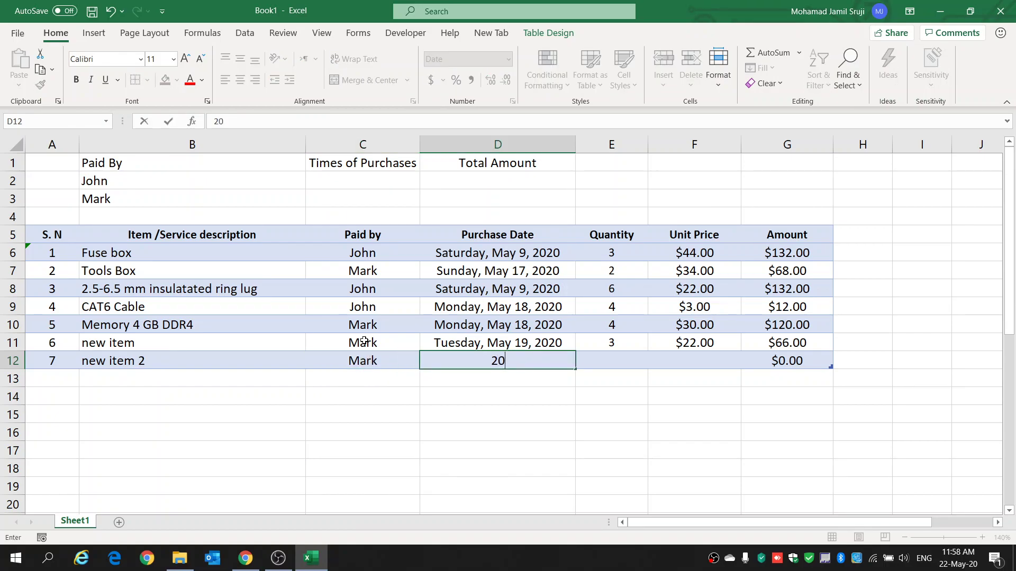
key(BackSpace)
text(5-2020)
Enter quantity 2 and unit price 10 for new item 2 in row 12
key(Tab)
text(2)
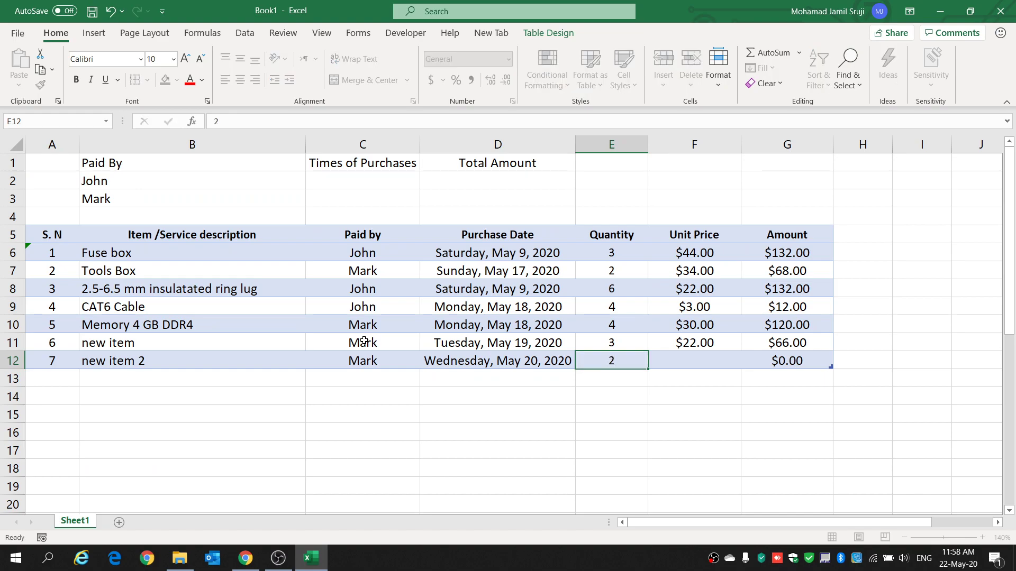
key(Tab)
text(10)
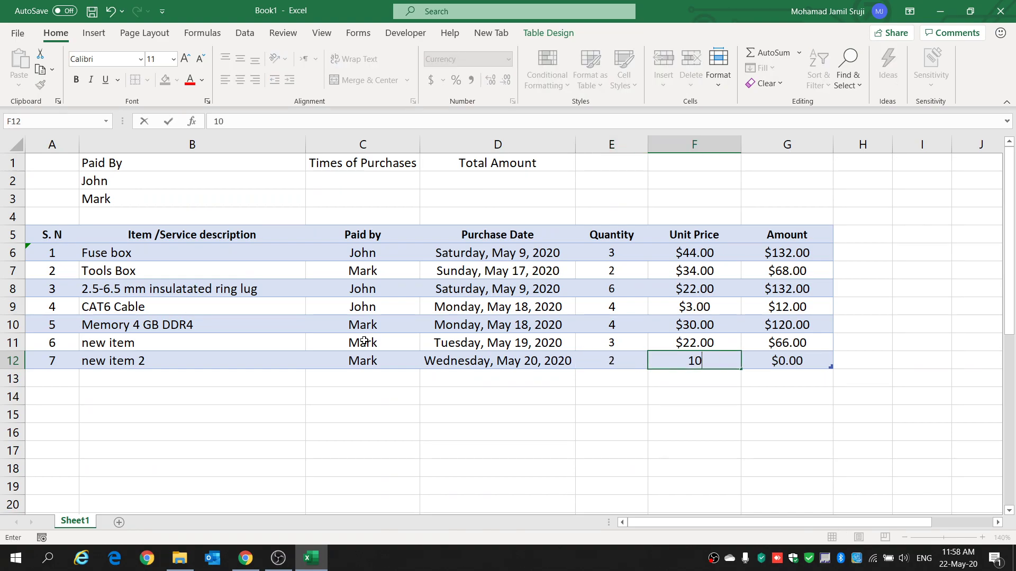
key(Tab)
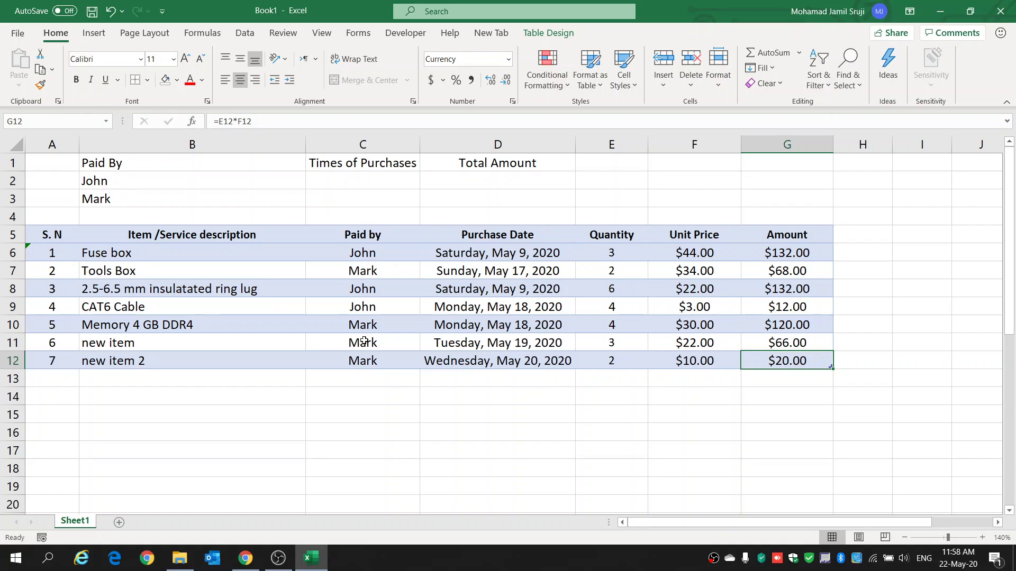
Review row 12's serial number formula, purchase date, unit price and amount formula, plus the Times of Purchases and Total Amount cells
click(154, 382)
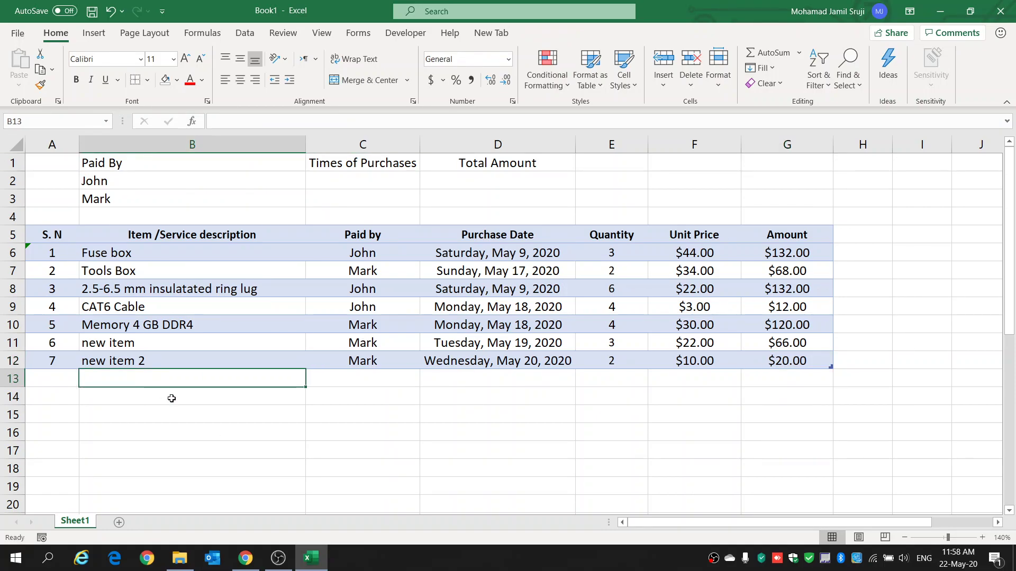
click(56, 360)
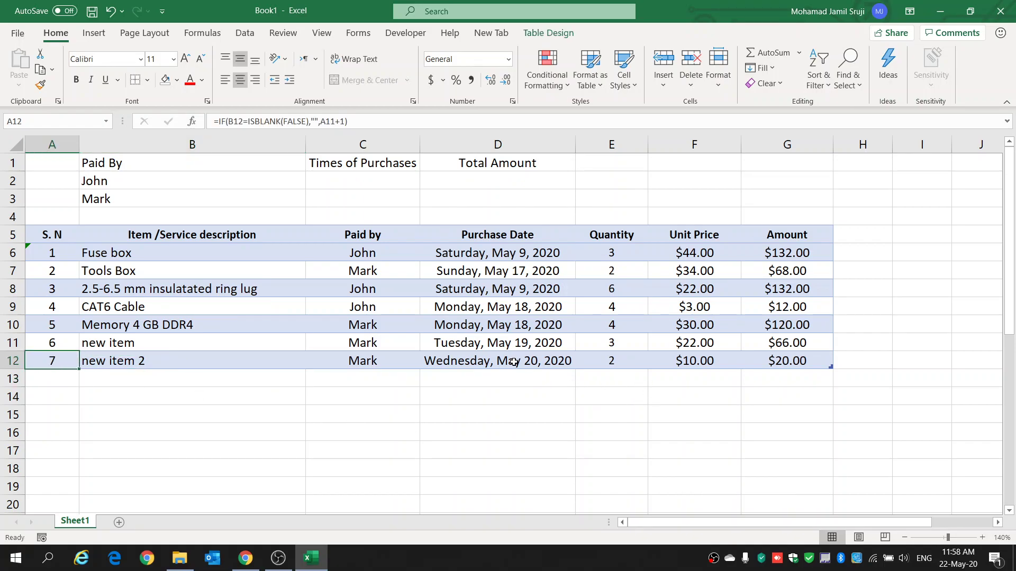
click(470, 365)
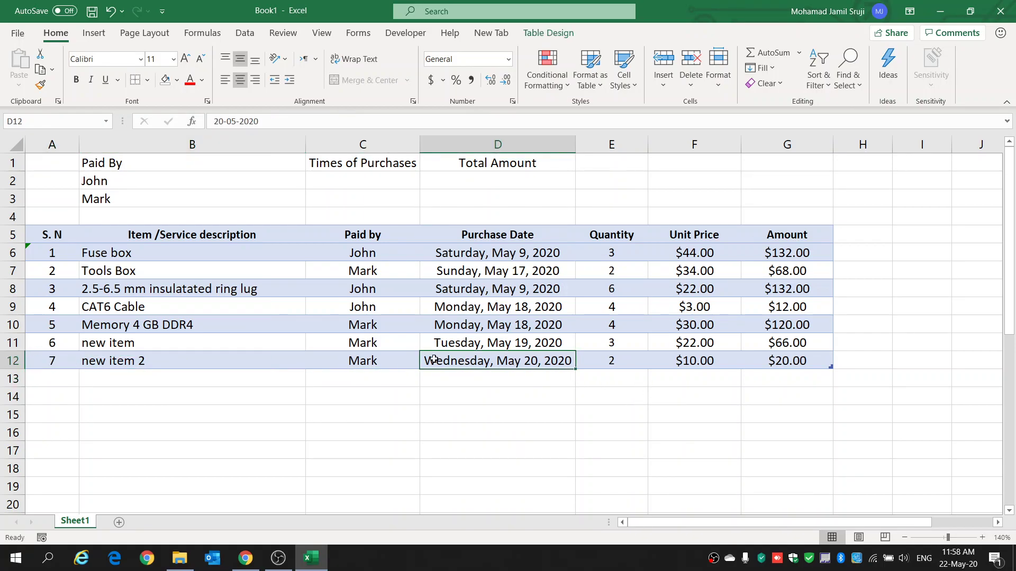
click(684, 361)
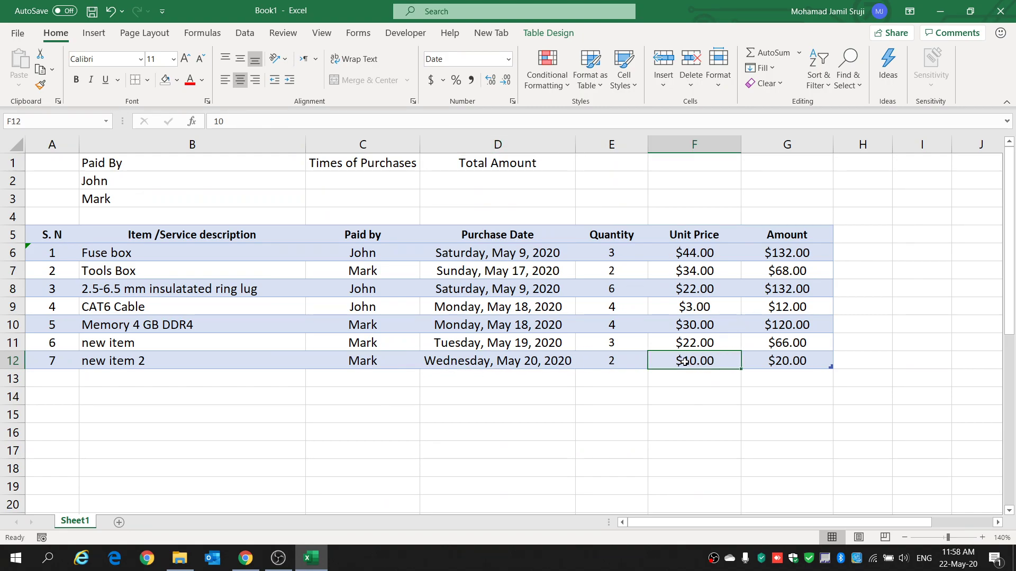
click(761, 360)
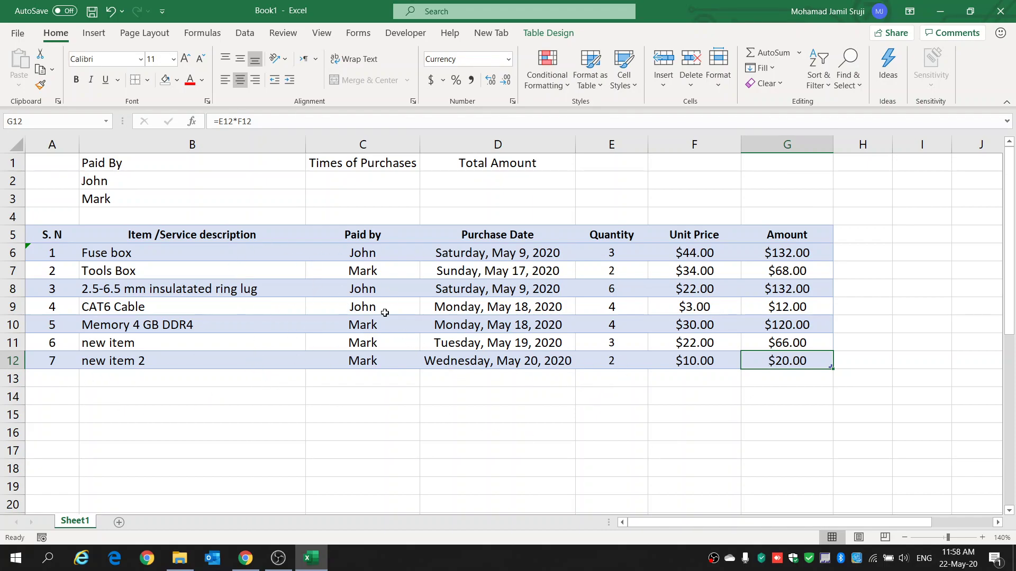
click(376, 181)
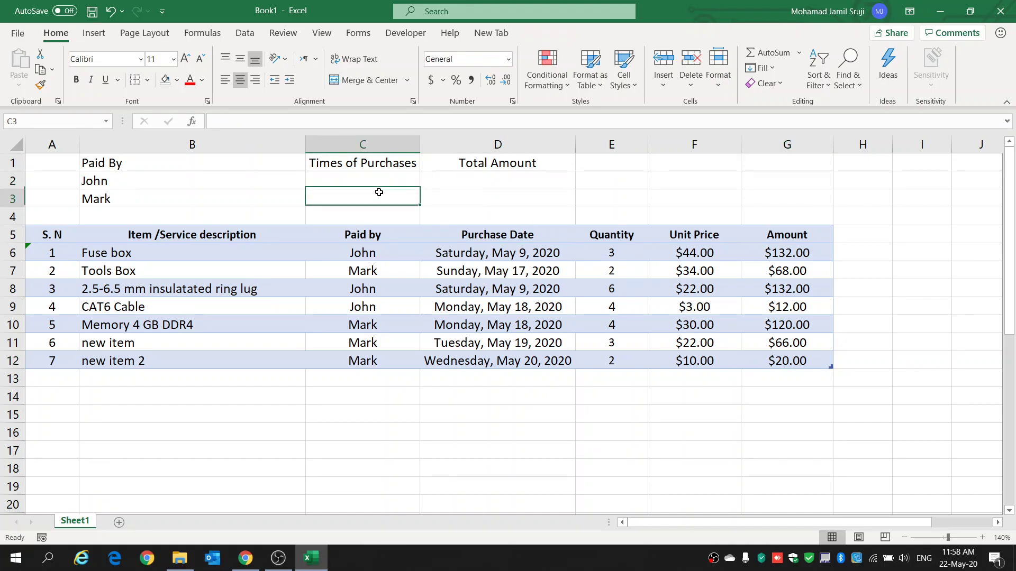
click(510, 180)
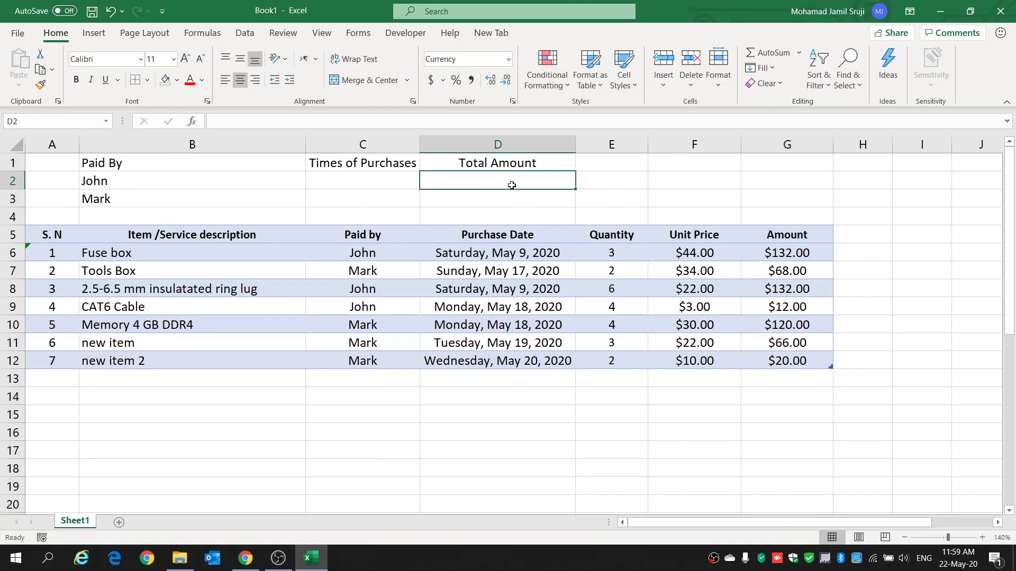
Count the first payer's purchases in C2 with =COUNTIF(Table10[Paid by],B2)
click(338, 189)
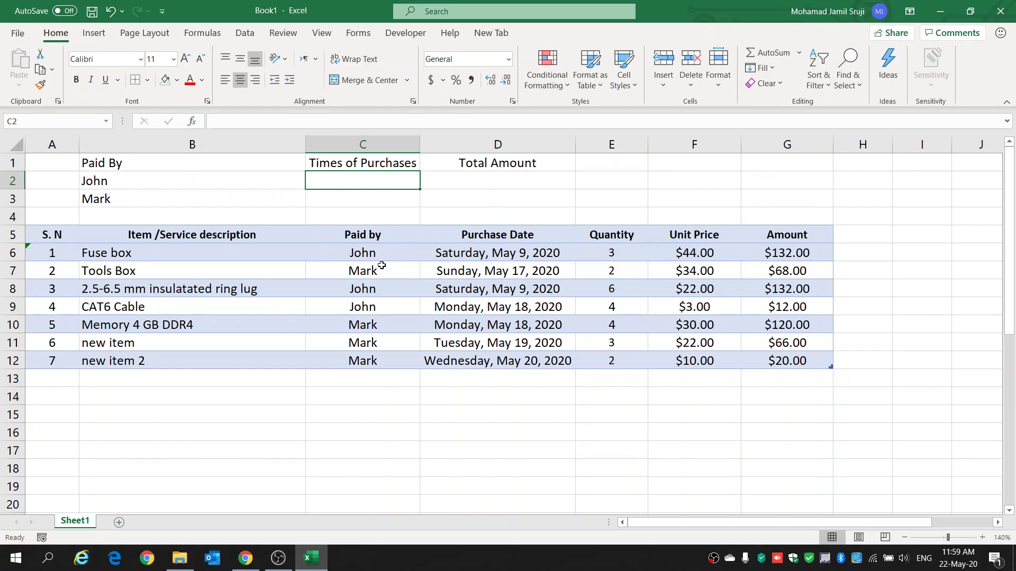
text(=cou)
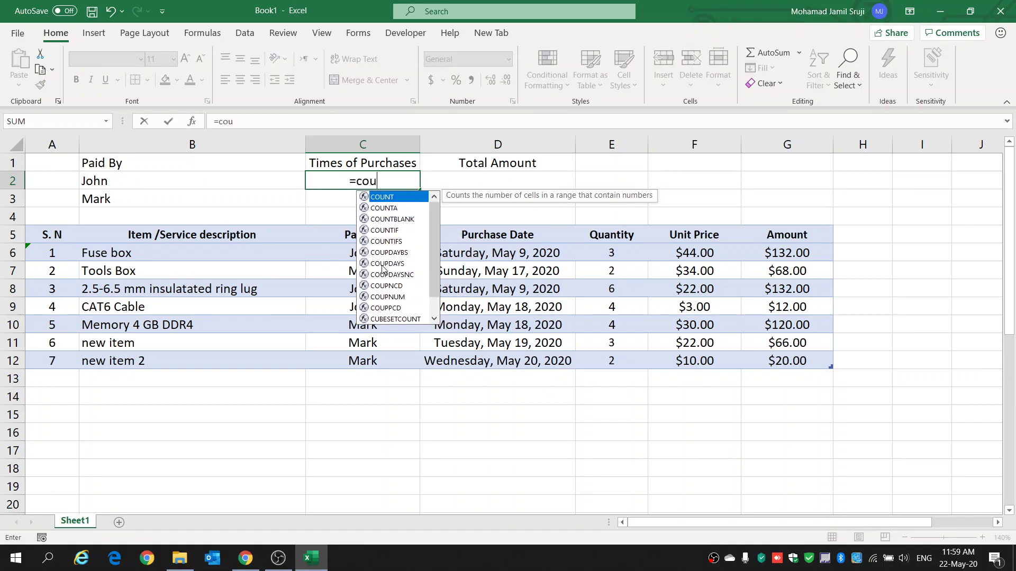
text(ntif)
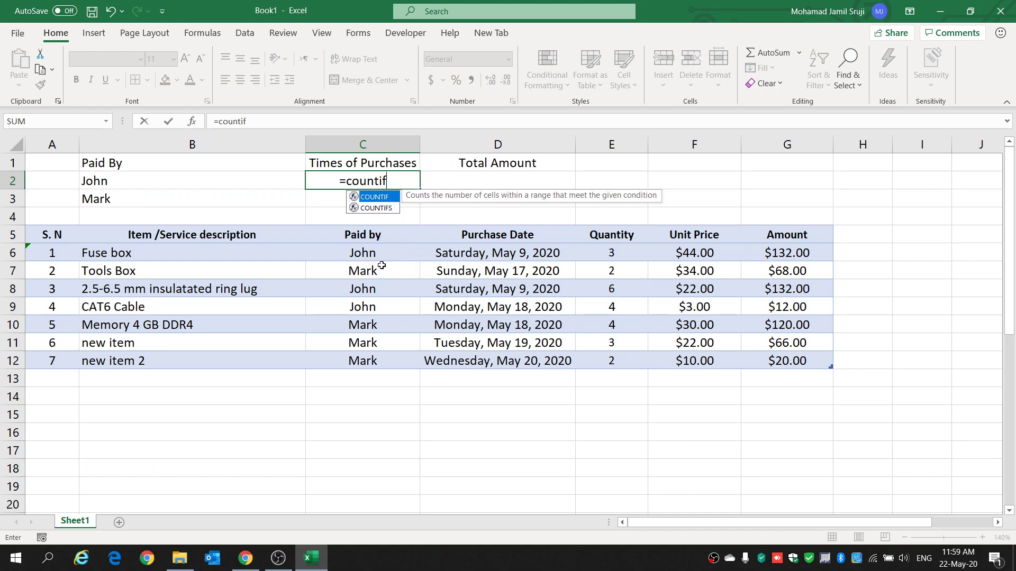
key(Tab)
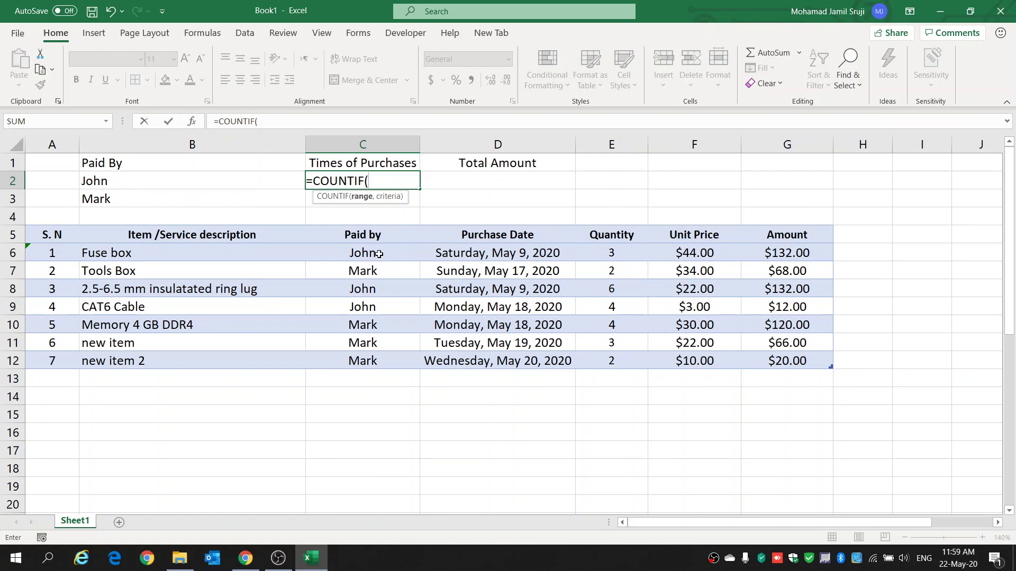
drag(376, 247, 370, 358)
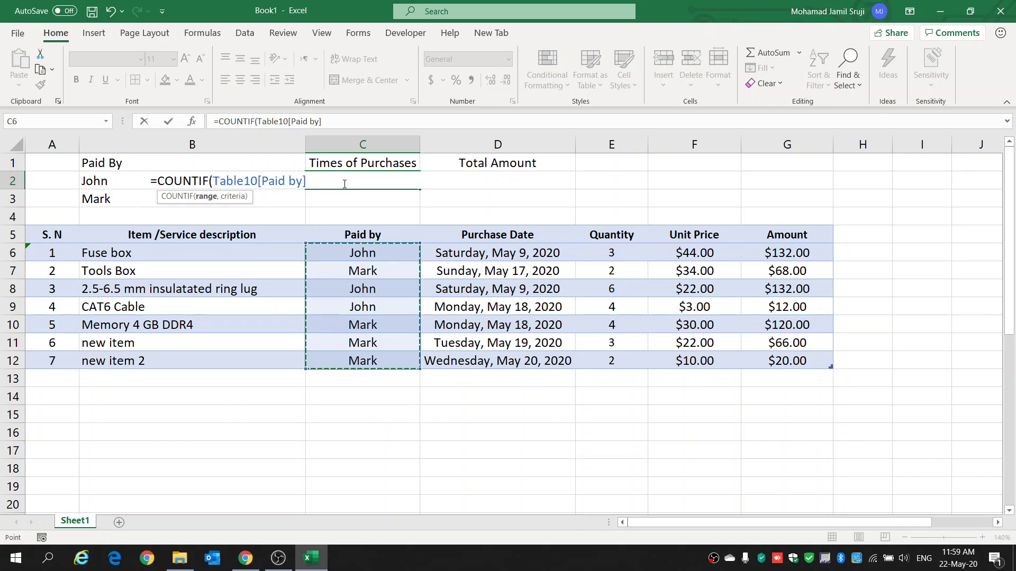
text(,)
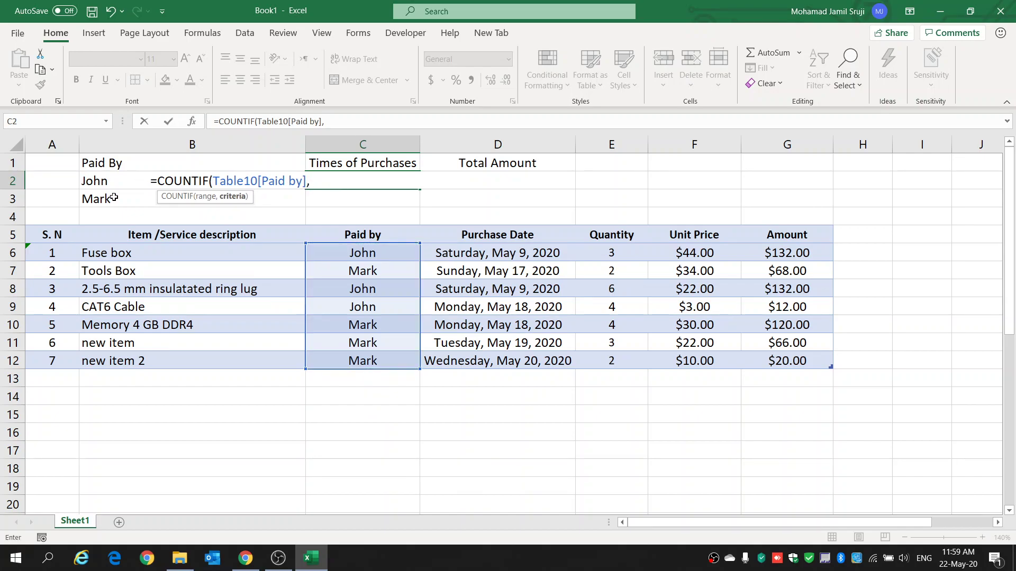
click(99, 182)
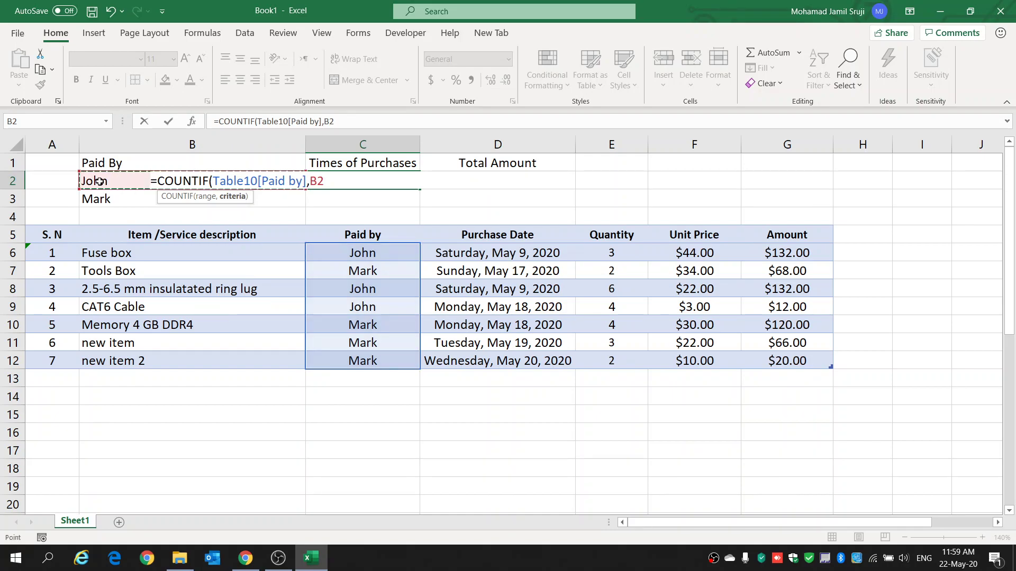
key(Return)
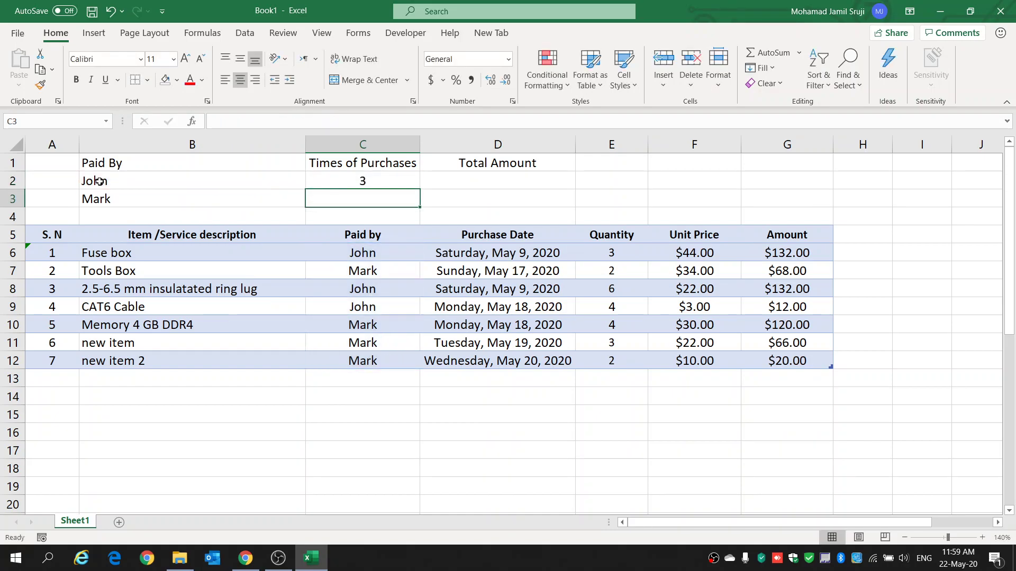
Check the purchase count in C2 against the Paid by entries in C6:C12 for each payer
click(379, 251)
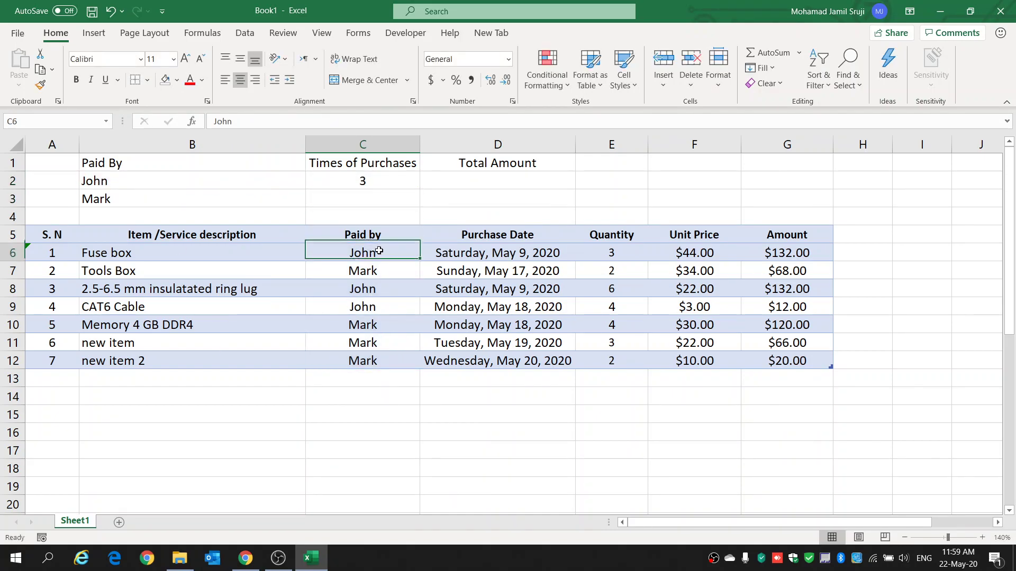
click(372, 291)
click(372, 307)
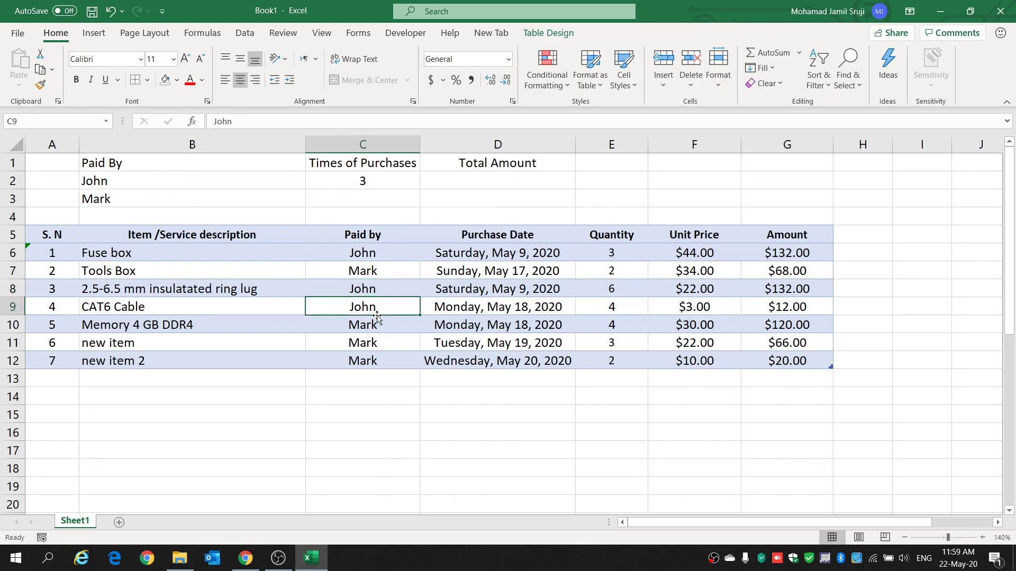
click(388, 178)
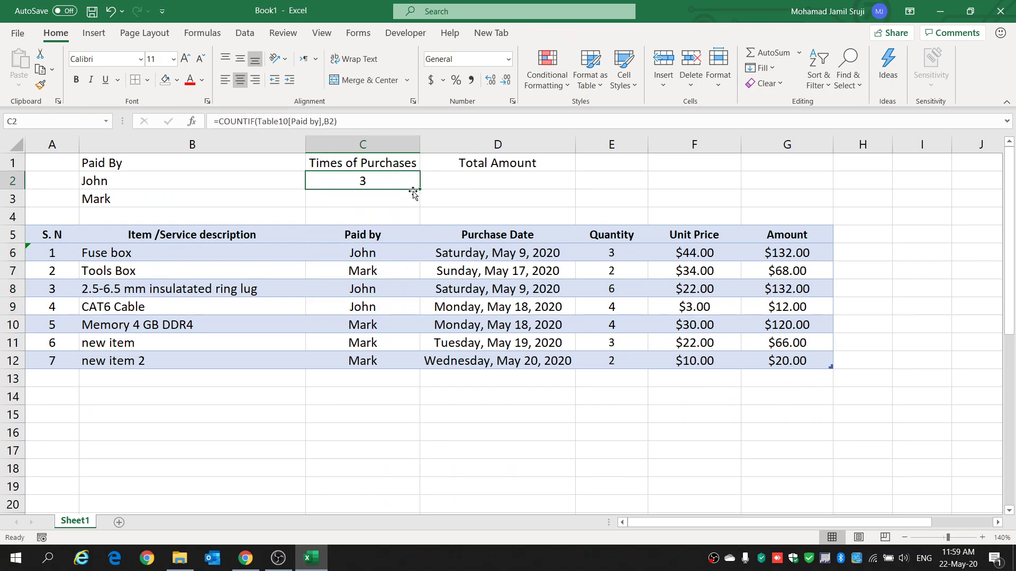
click(378, 270)
click(383, 329)
click(372, 345)
click(369, 363)
Fill the COUNTIF formula from C2 down to C3 for the second payer and check the copied formula
click(395, 178)
drag(419, 189, 418, 206)
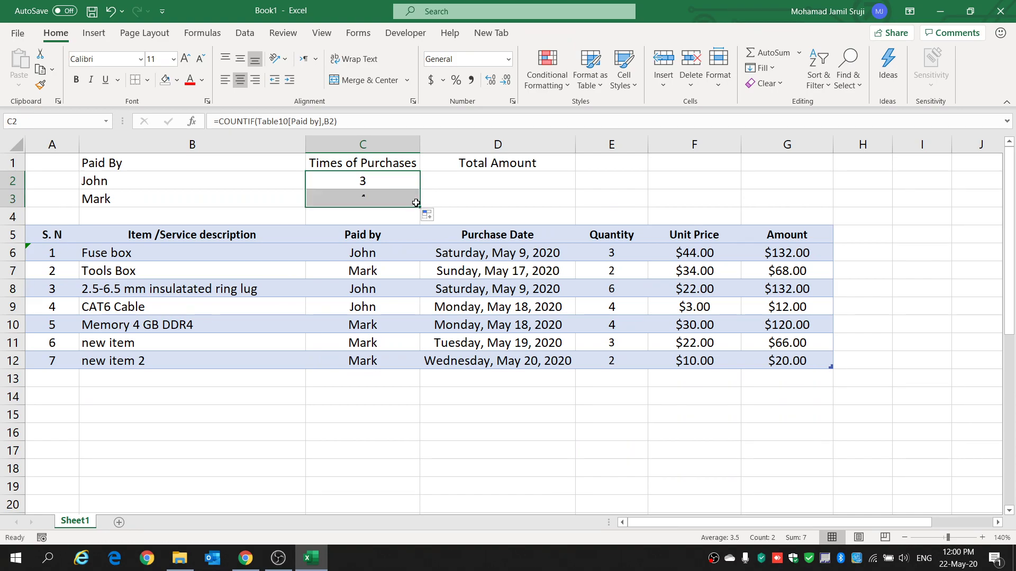
click(377, 200)
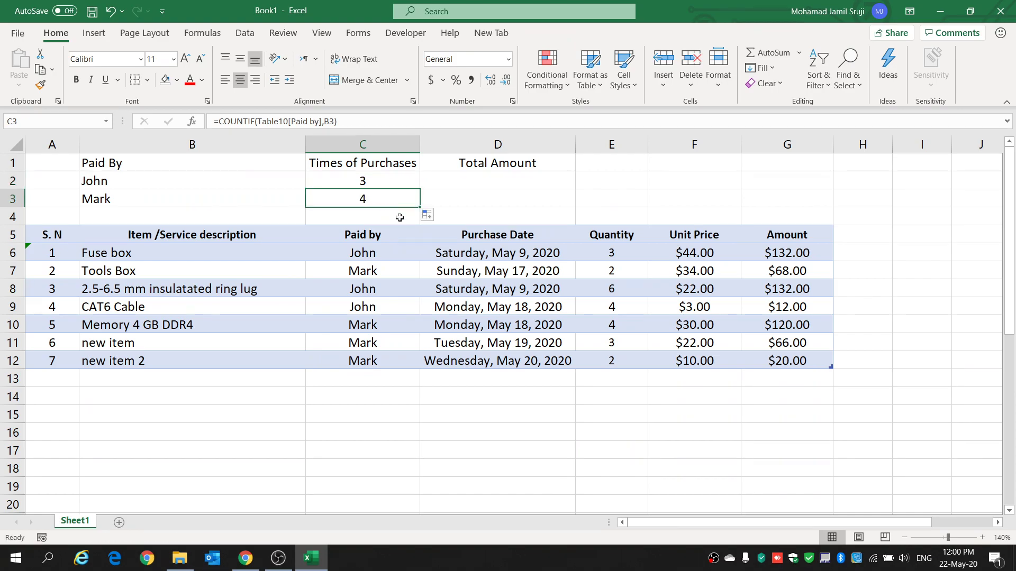
Begin the Total Amount formula in D2 with =IF(B2=B1,"", so it returns blank when B2 equals B1
click(512, 187)
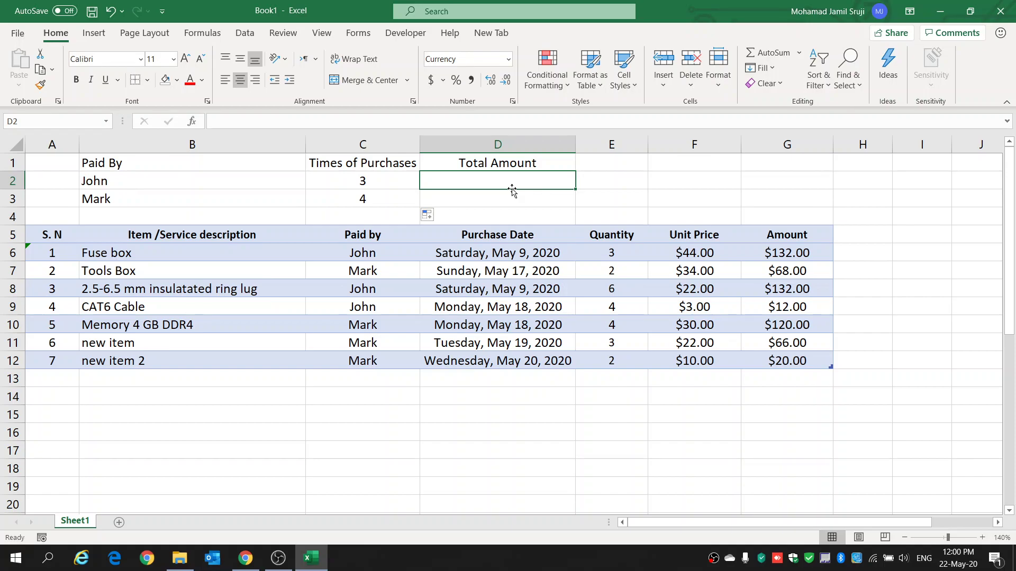
text(=)
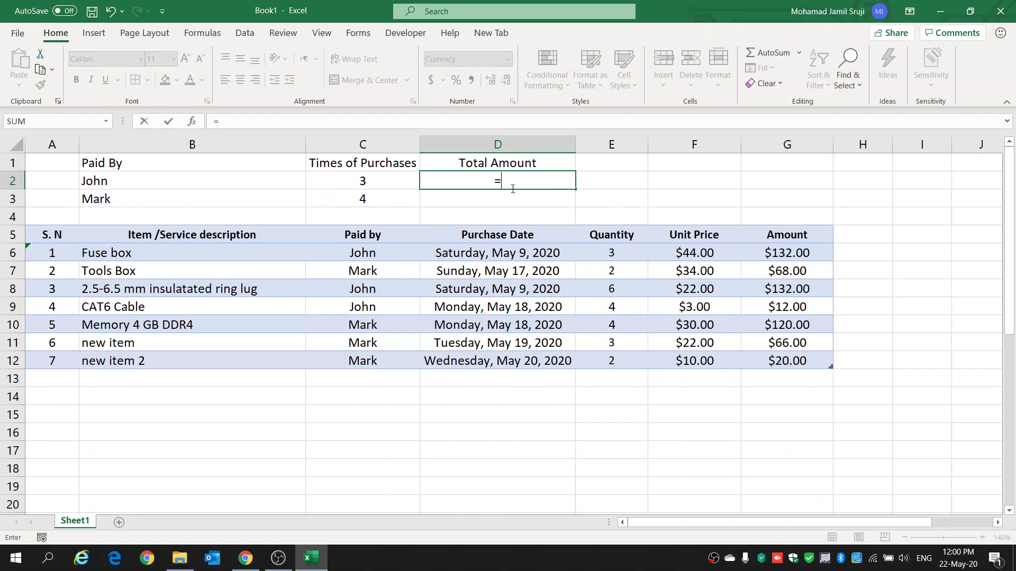
text(IF()
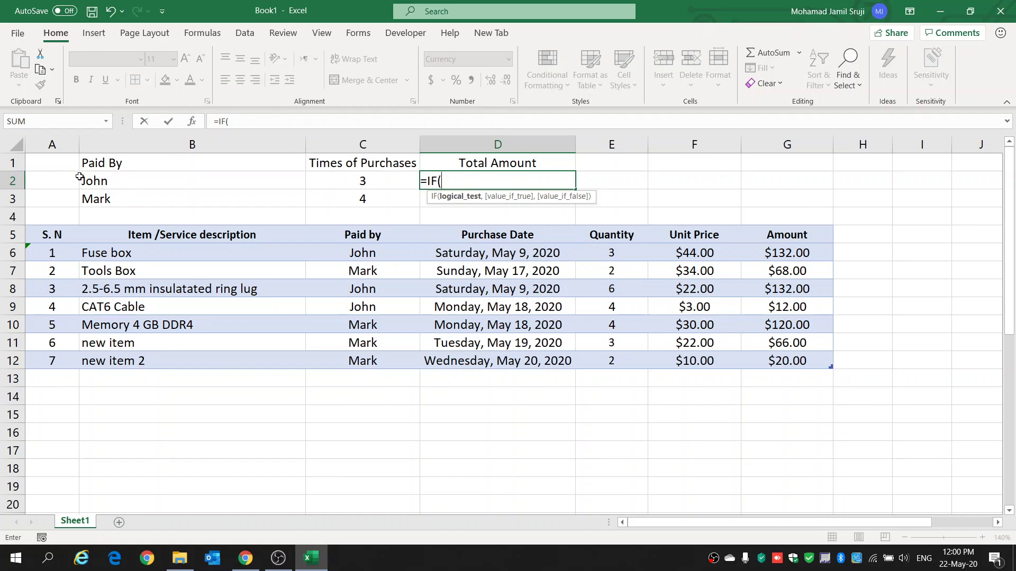
click(128, 183)
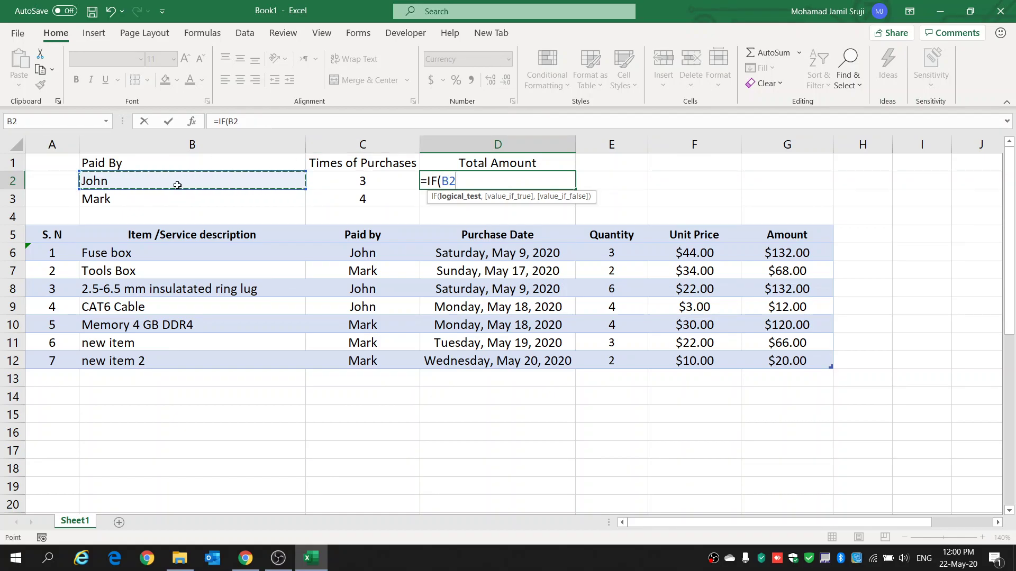
text(=)
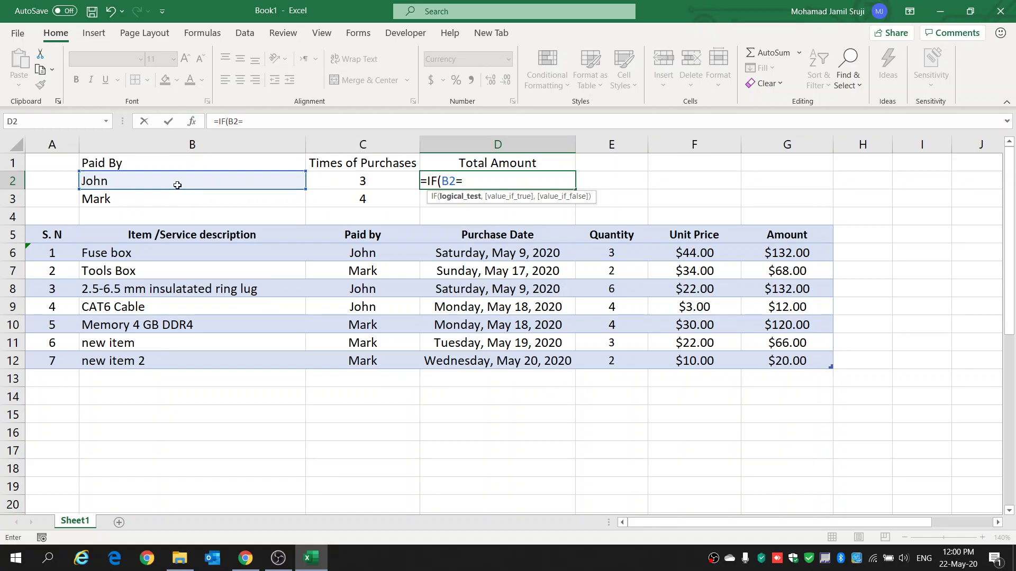
click(148, 165)
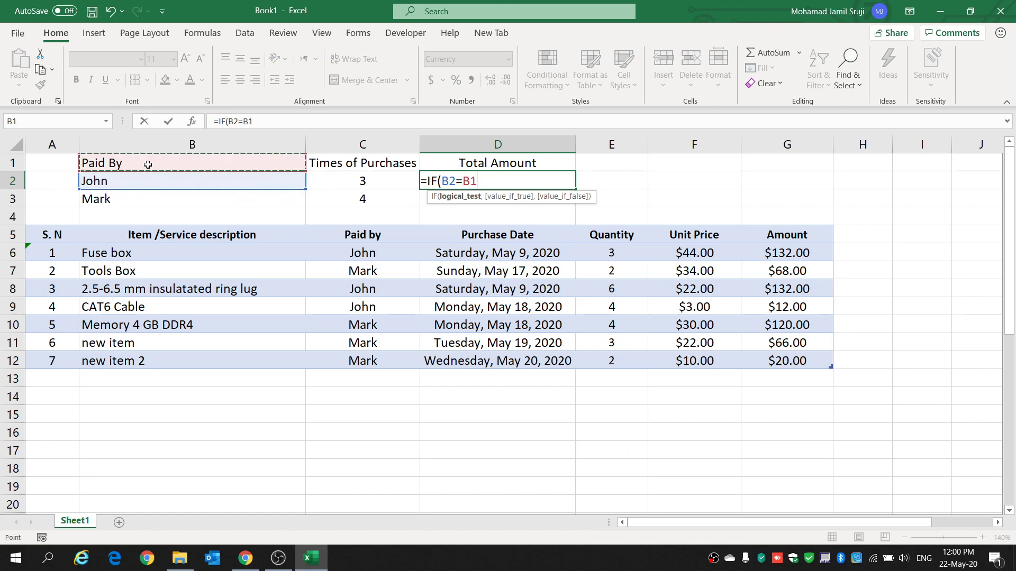
text(,"")
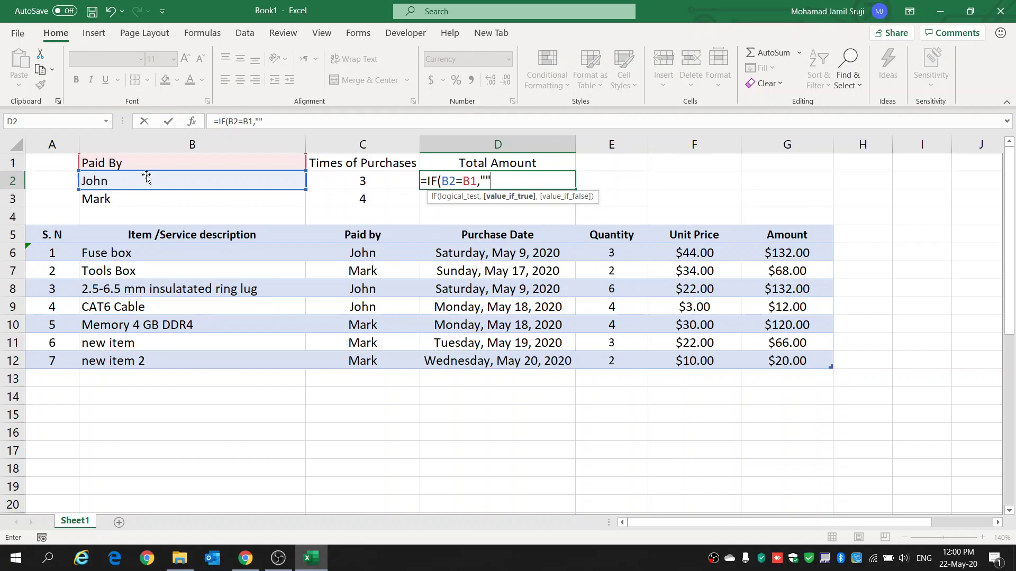
text(,)
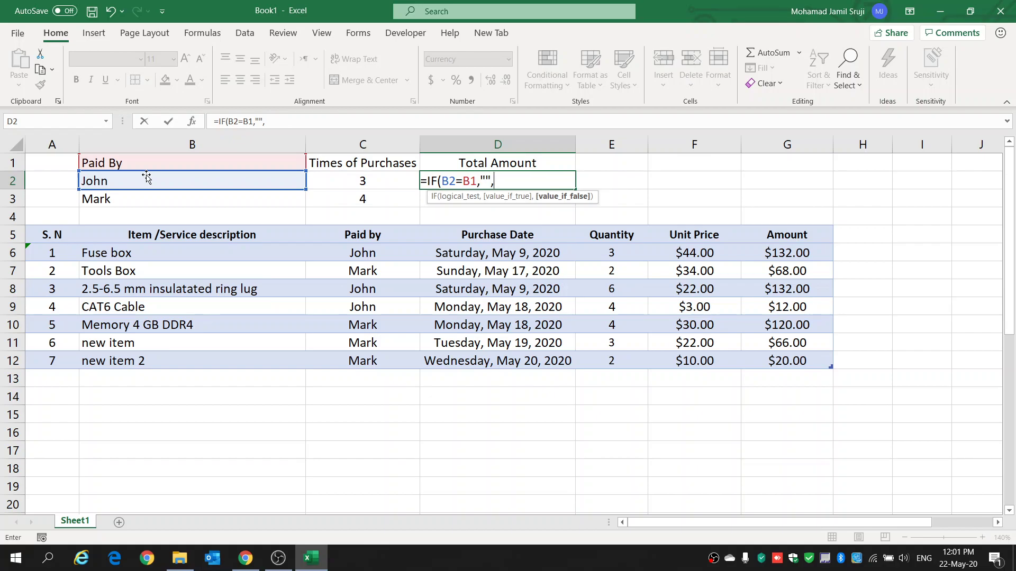
Complete the D2 formula with SUMIF(C:C,B2,G:G)) as the value-if-false argument to total the first payer's amounts
text(sumi)
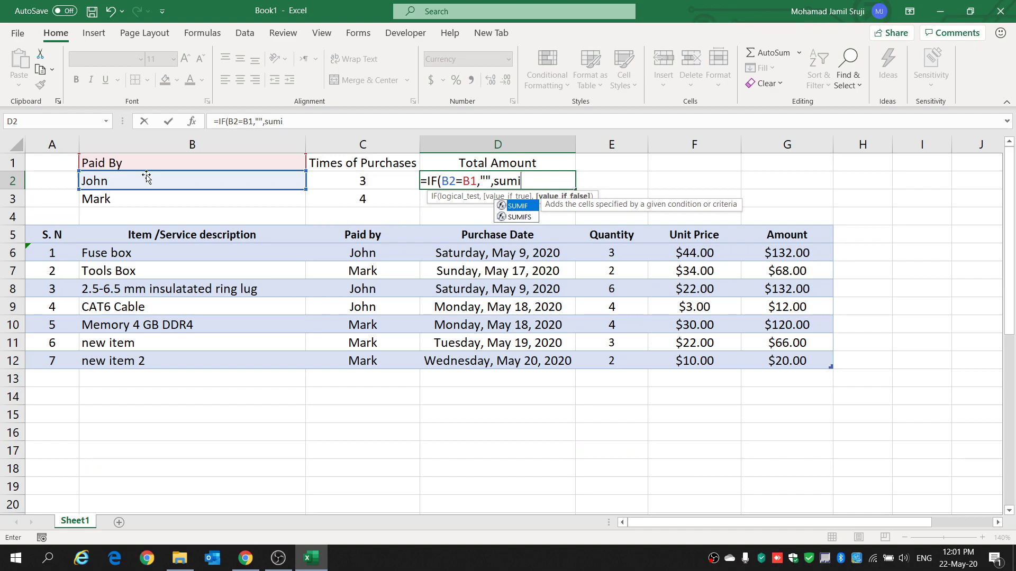
key(Tab)
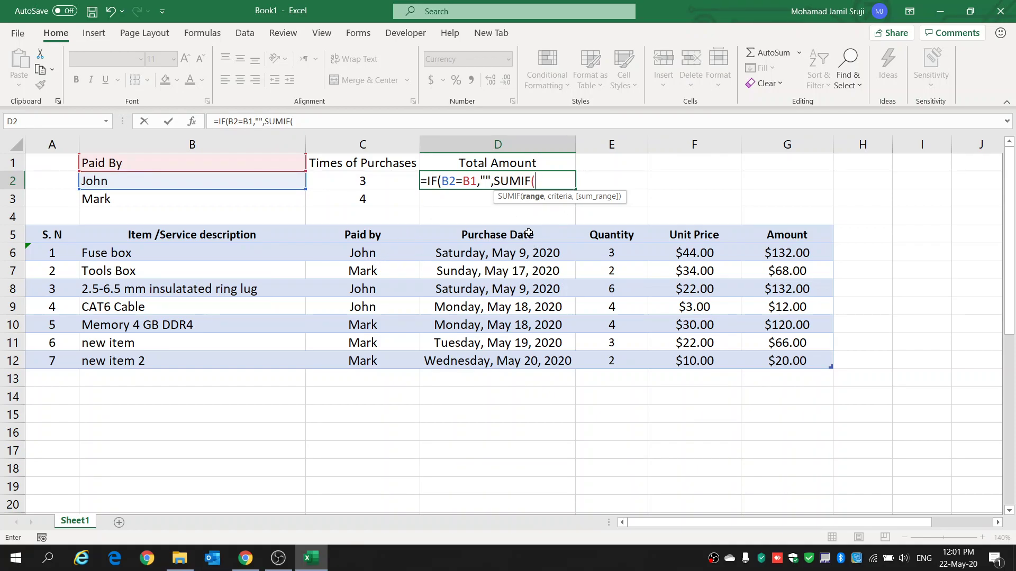
text(C)
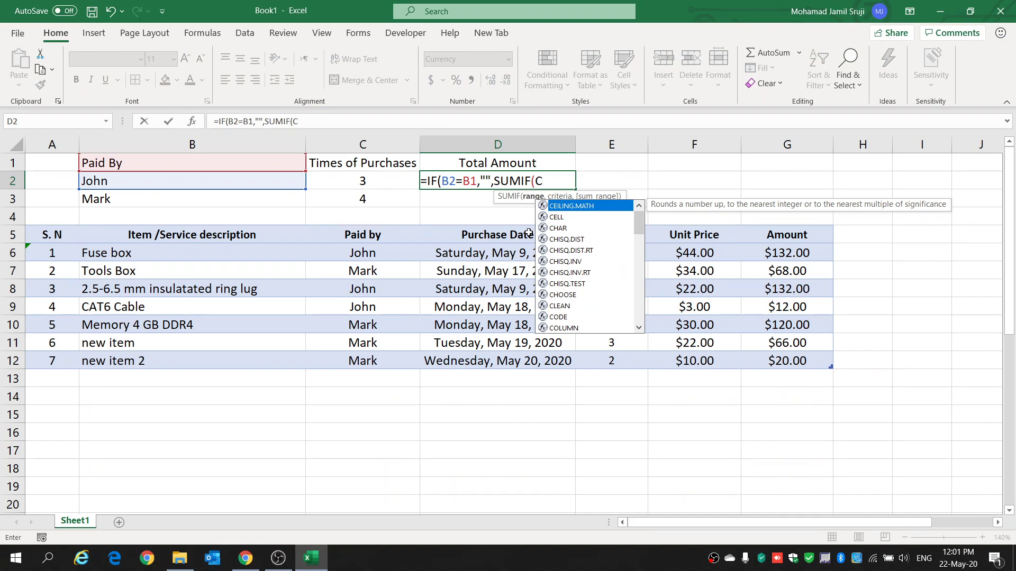
text(:C)
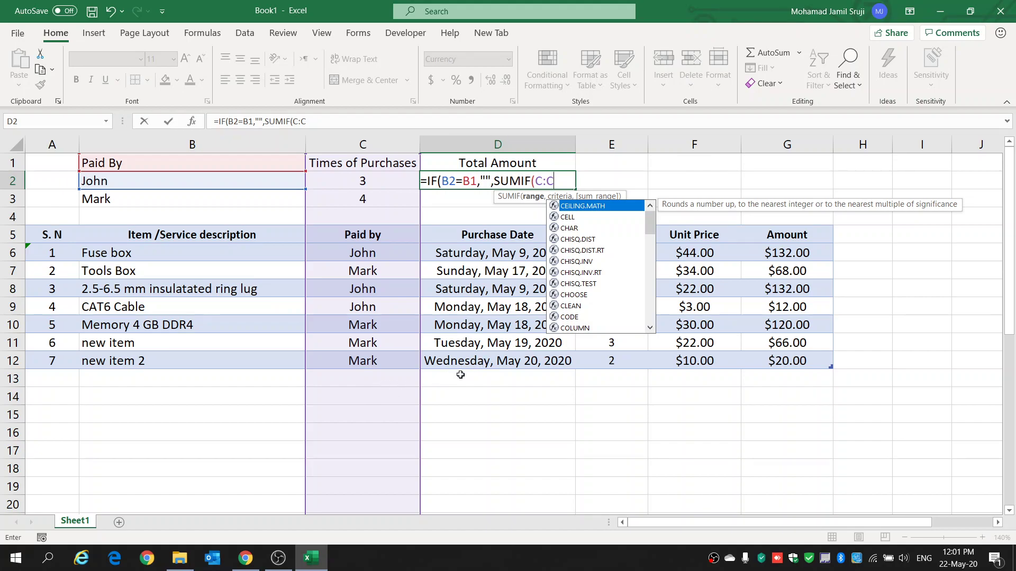
text(,)
click(144, 183)
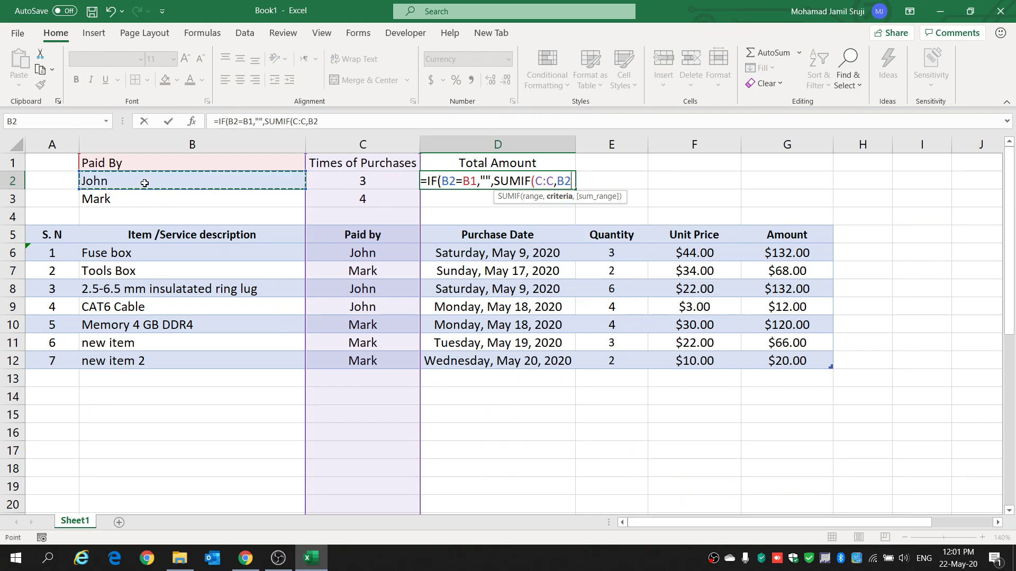
text(,)
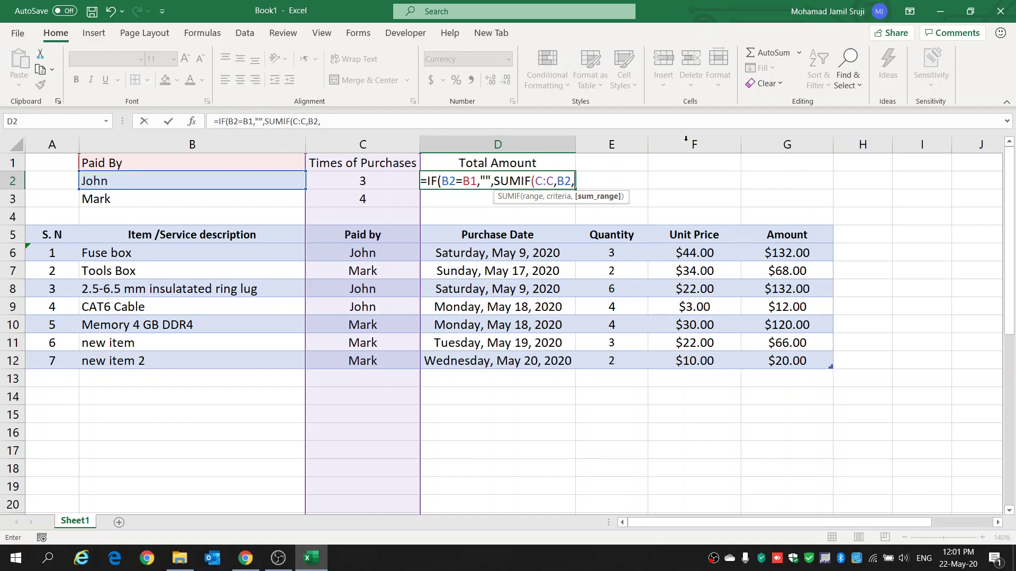
text(G)
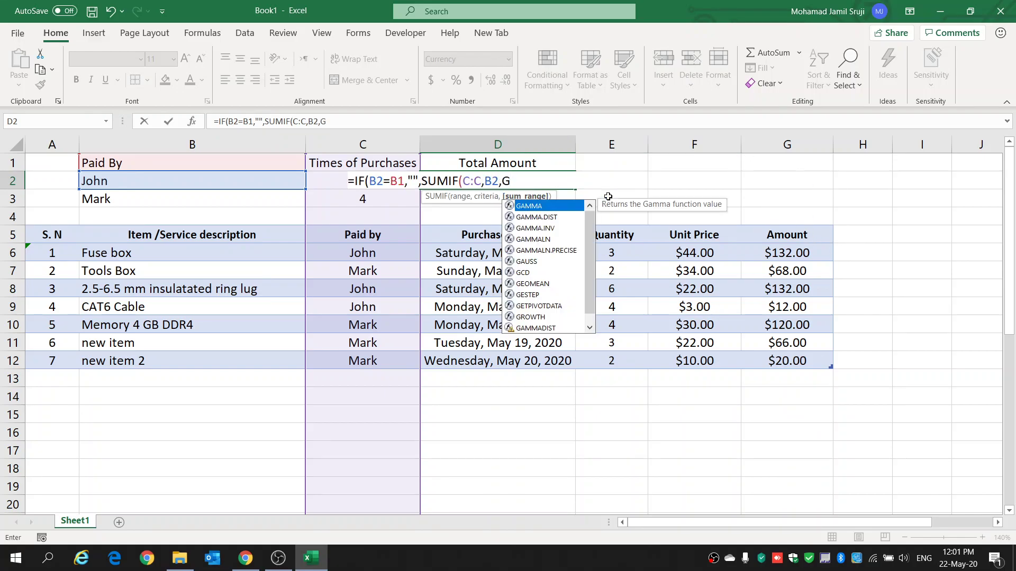
text(:G)
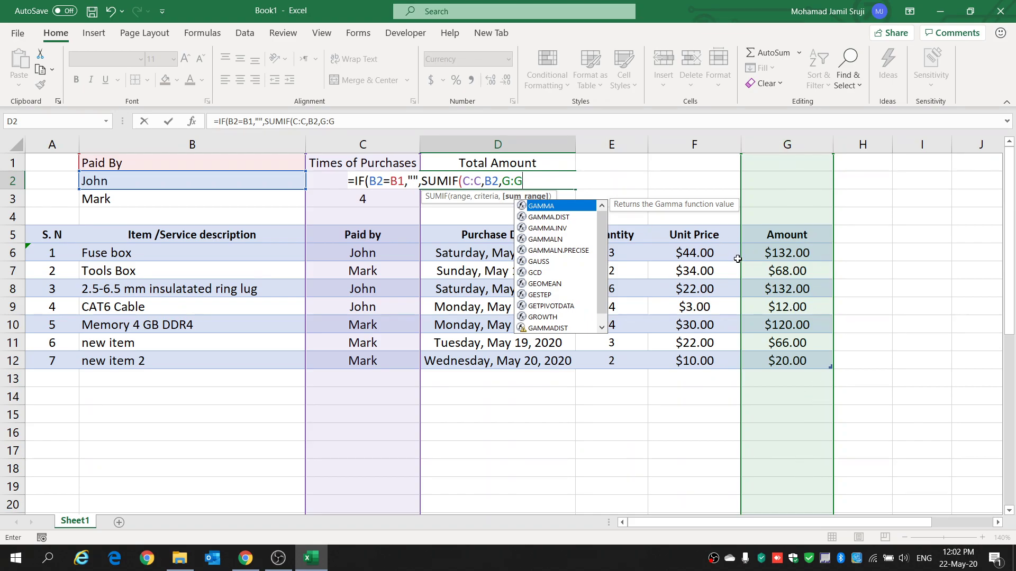
text()))
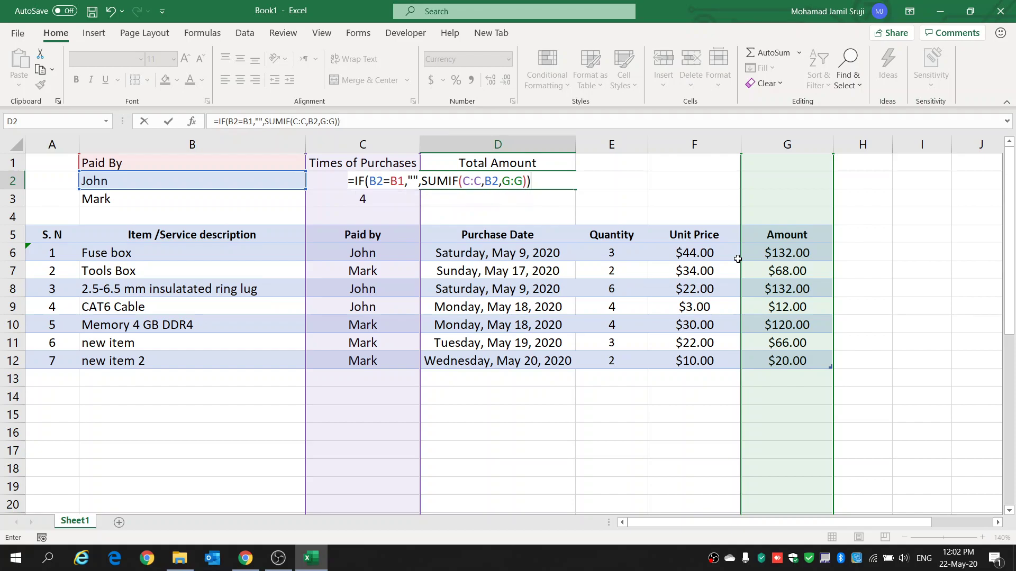
key(Return)
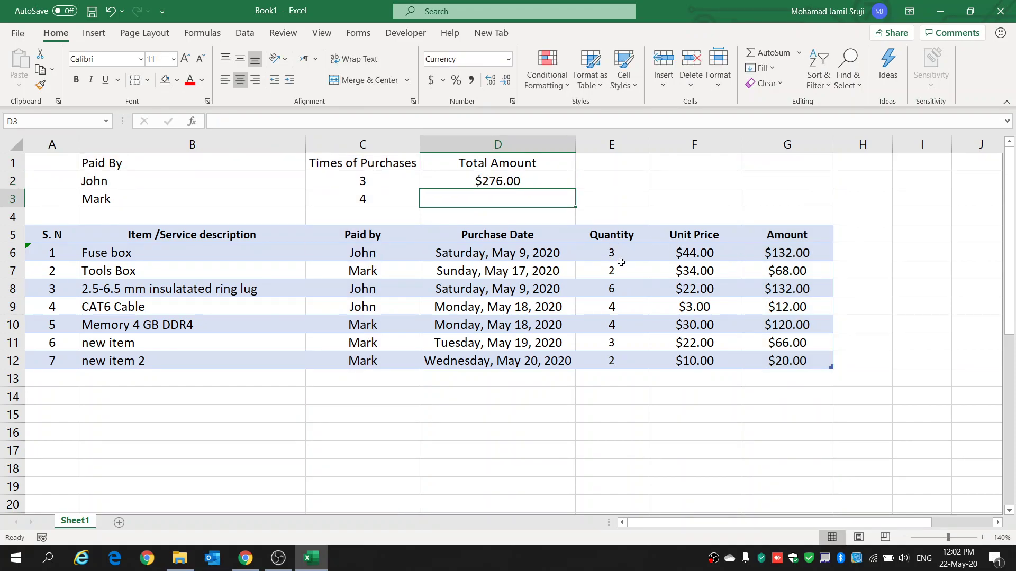
Check the D2 total against the sum of the first payer's amounts in G6, G8 and G9
click(379, 252)
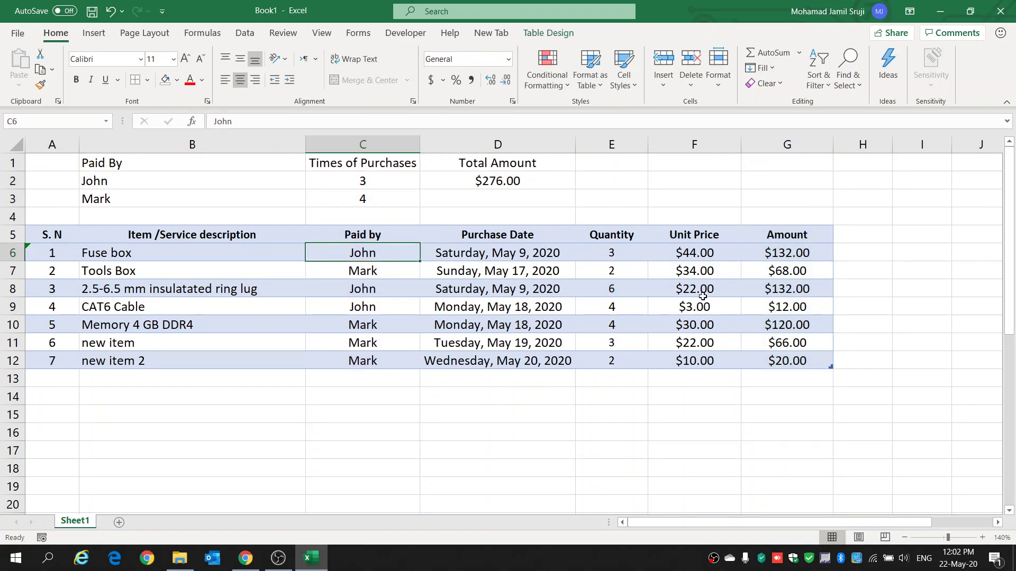
click(815, 254)
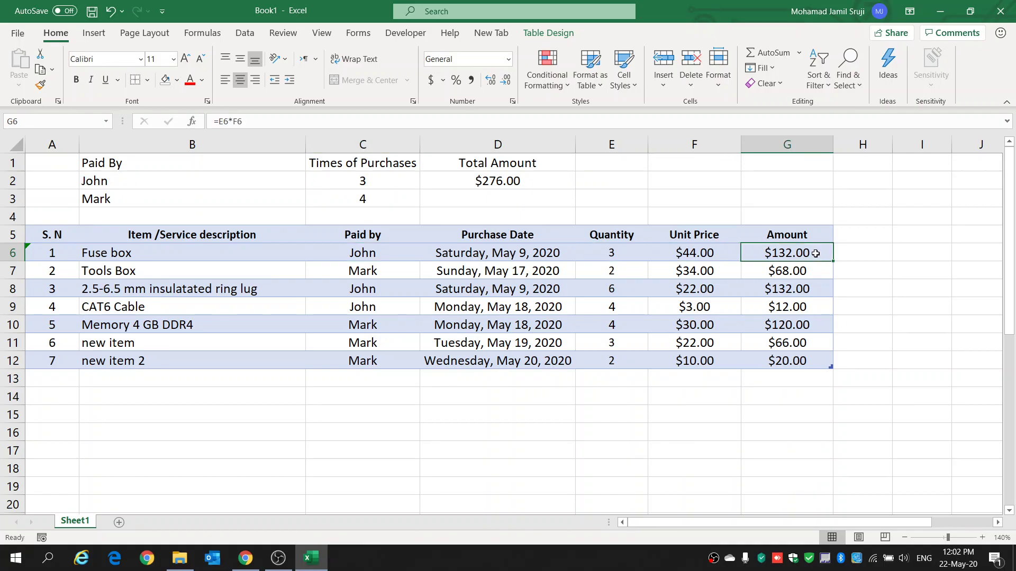
ctrl+click(797, 289)
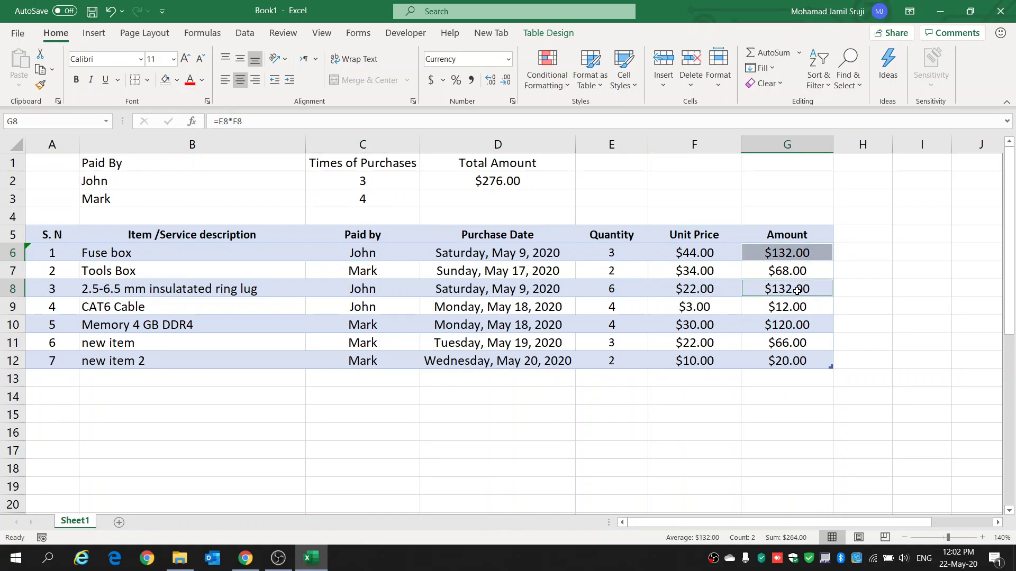
ctrl+click(795, 308)
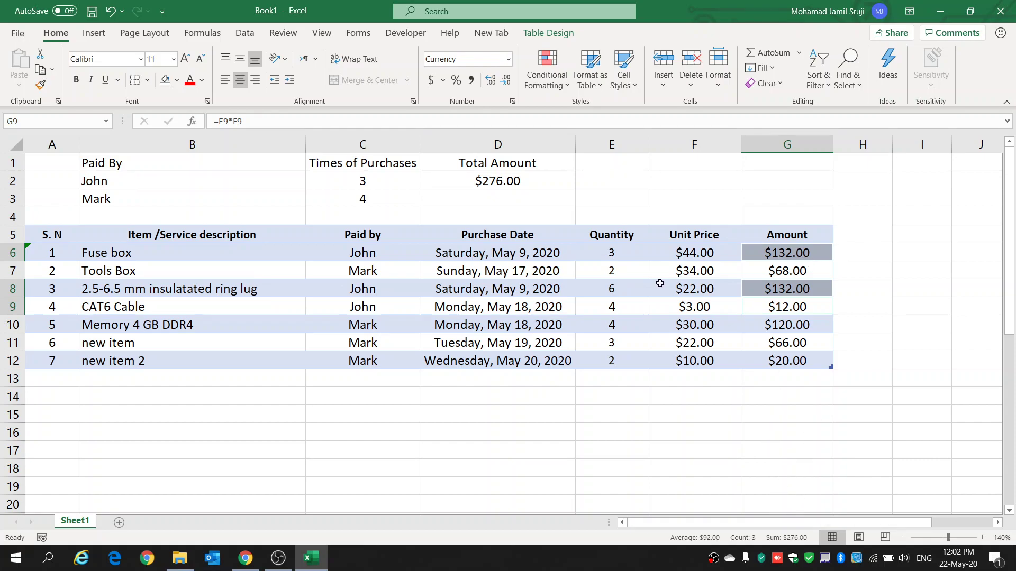
Fill the total formula from D2 down to D3 and check it against the second payer's amounts in G7 and G10:G12
click(533, 179)
drag(573, 191, 575, 206)
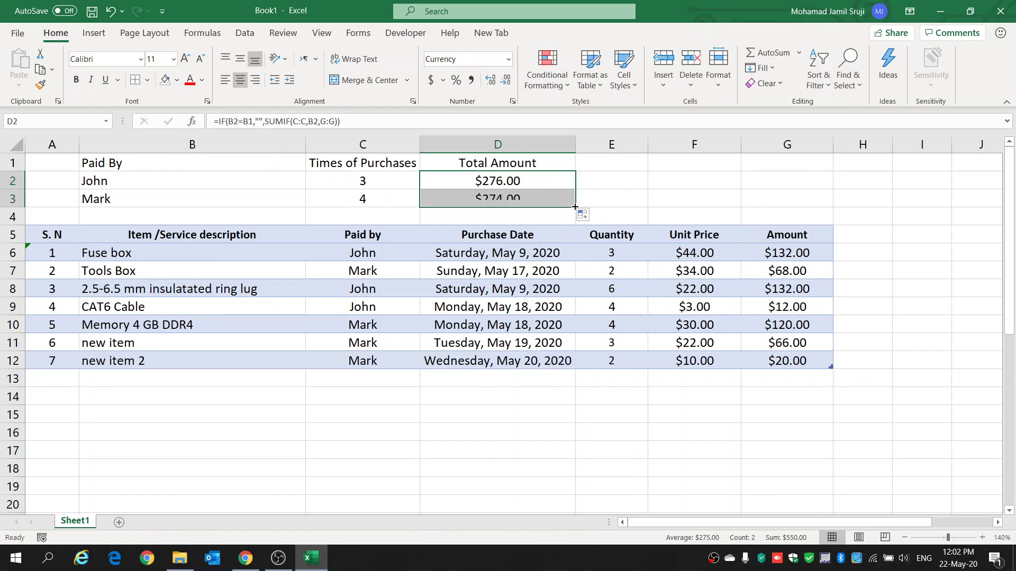
drag(781, 361, 783, 325)
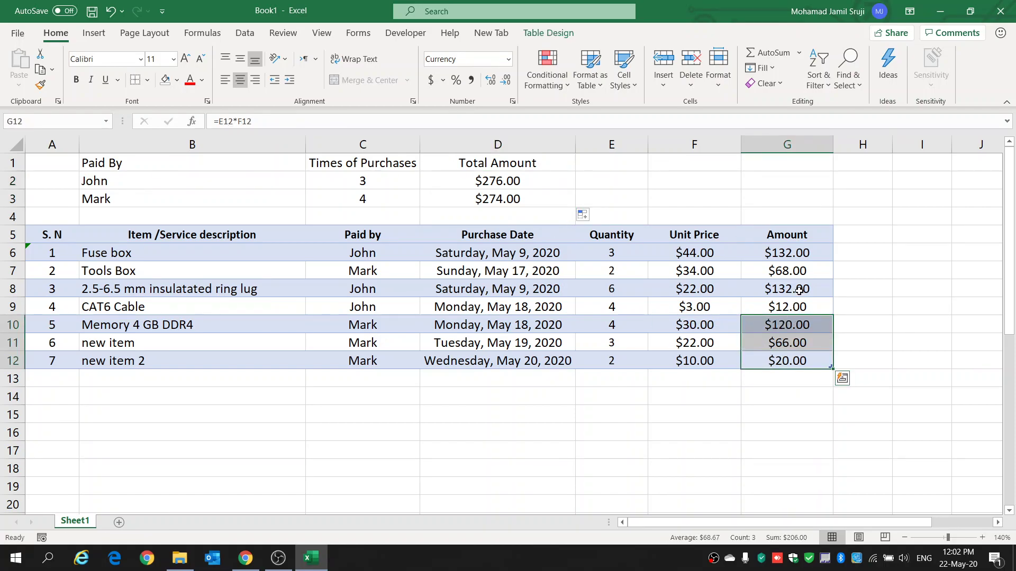
ctrl+click(785, 271)
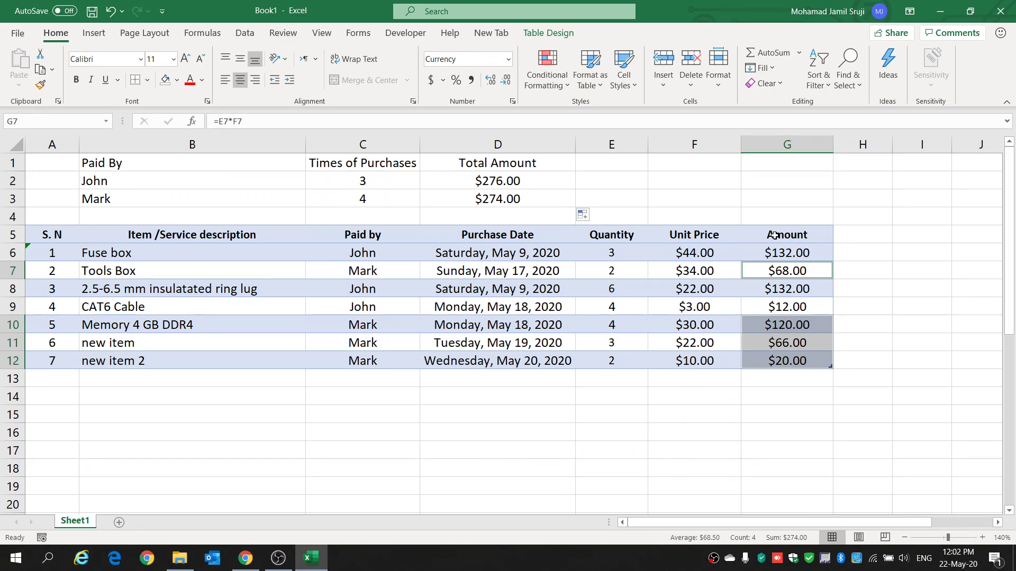
click(761, 179)
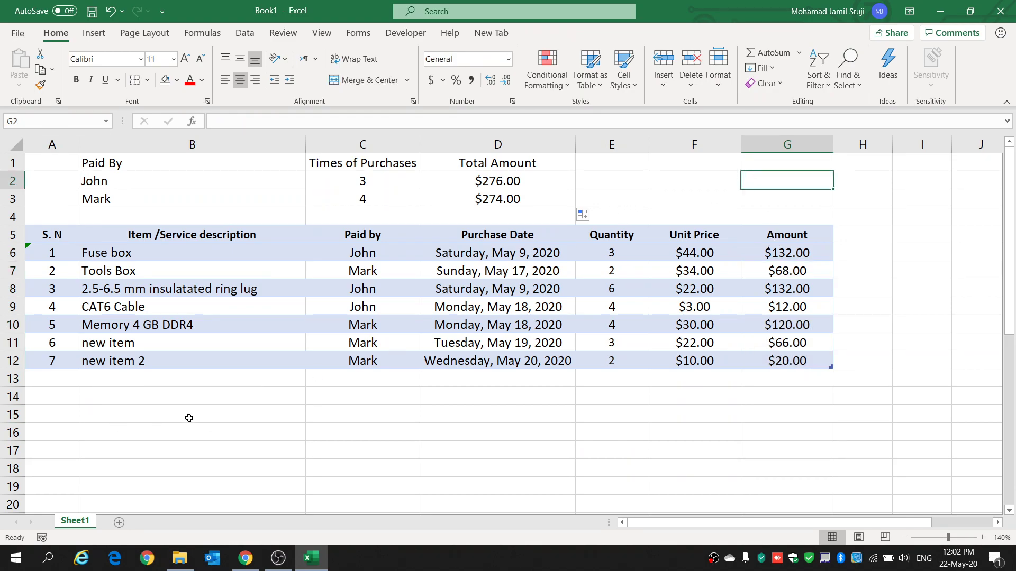
Color the purchase counts and total amounts in C2:D3 with a red font
drag(522, 183, 390, 194)
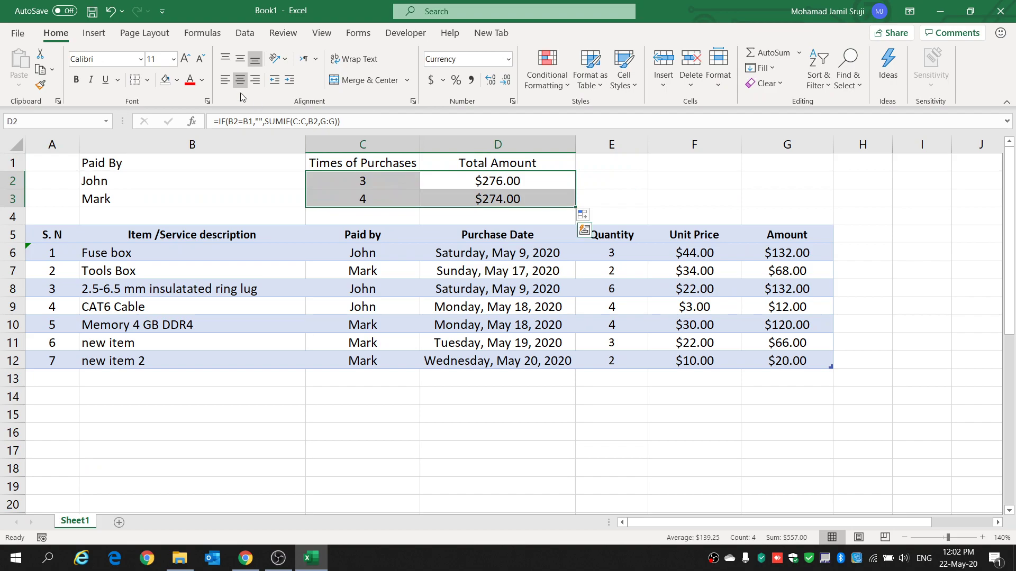
click(189, 80)
click(487, 439)
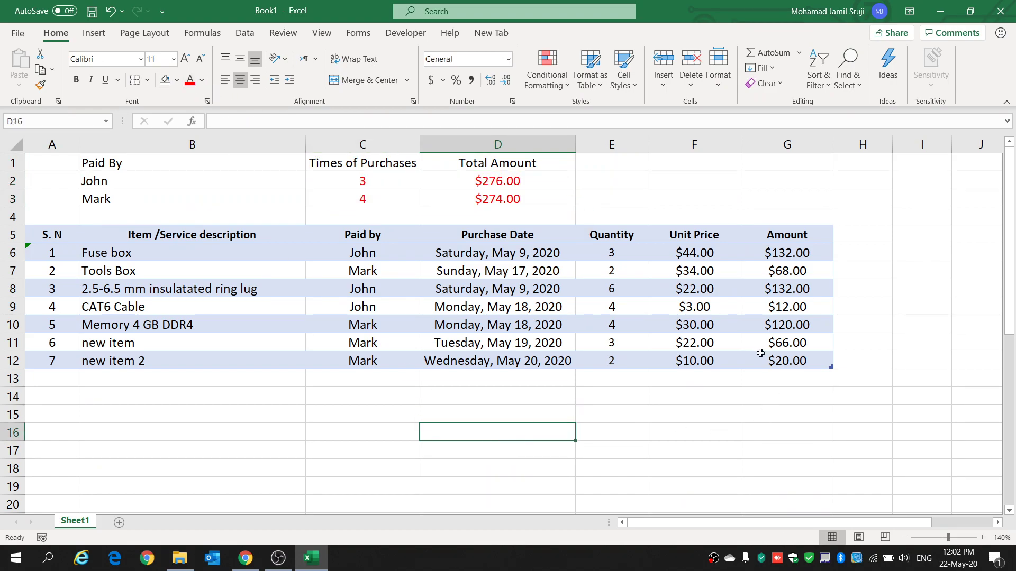
Add New Item 3 as the item description in B13 and check the serial number formula in A13
click(120, 379)
text(n)
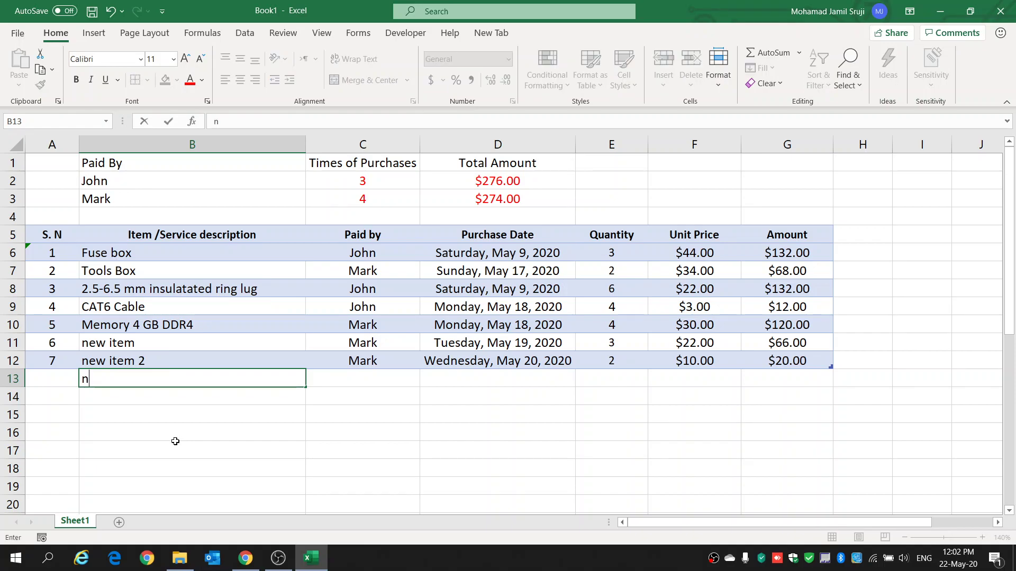
key(BackSpace)
text(New Item 3)
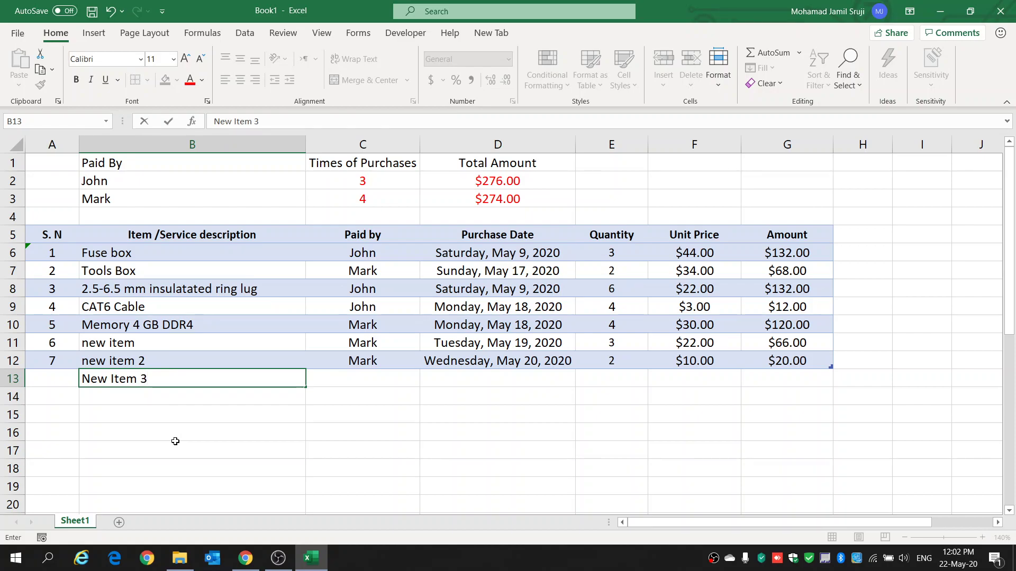
key(Tab)
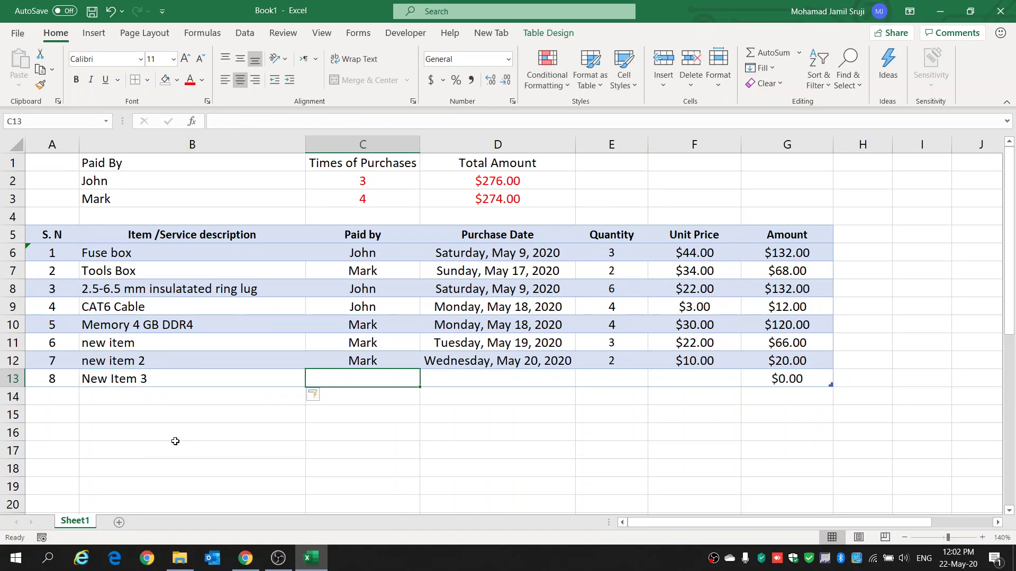
click(58, 379)
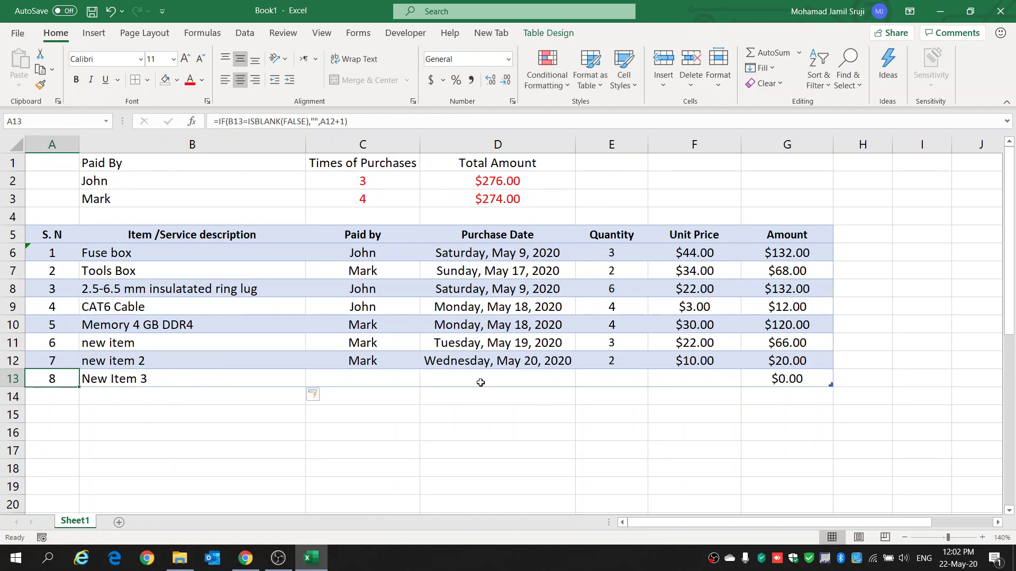
Enter the second payer's name in the Paid by cell C13 for New Item 3
click(396, 380)
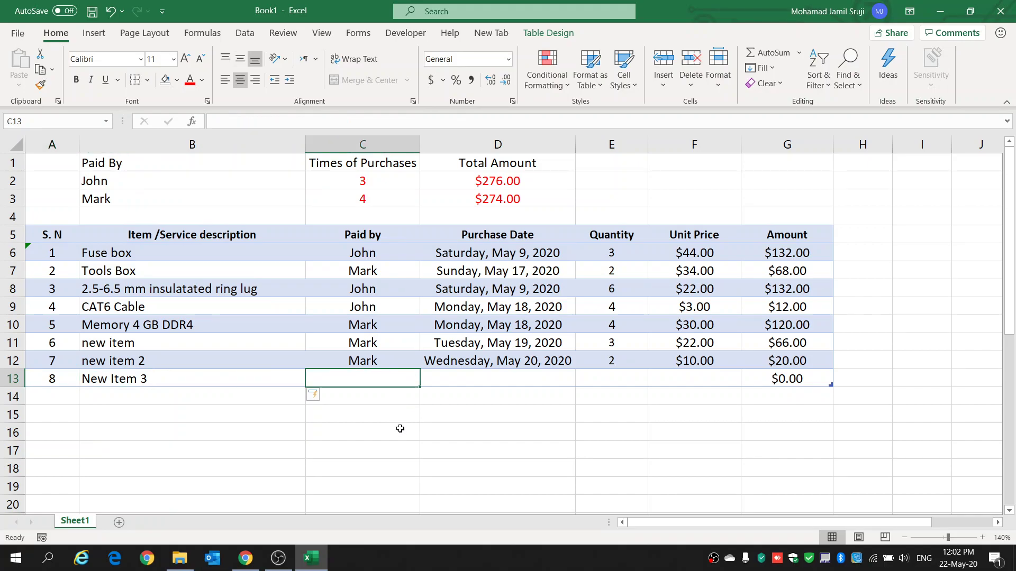
text(Mark)
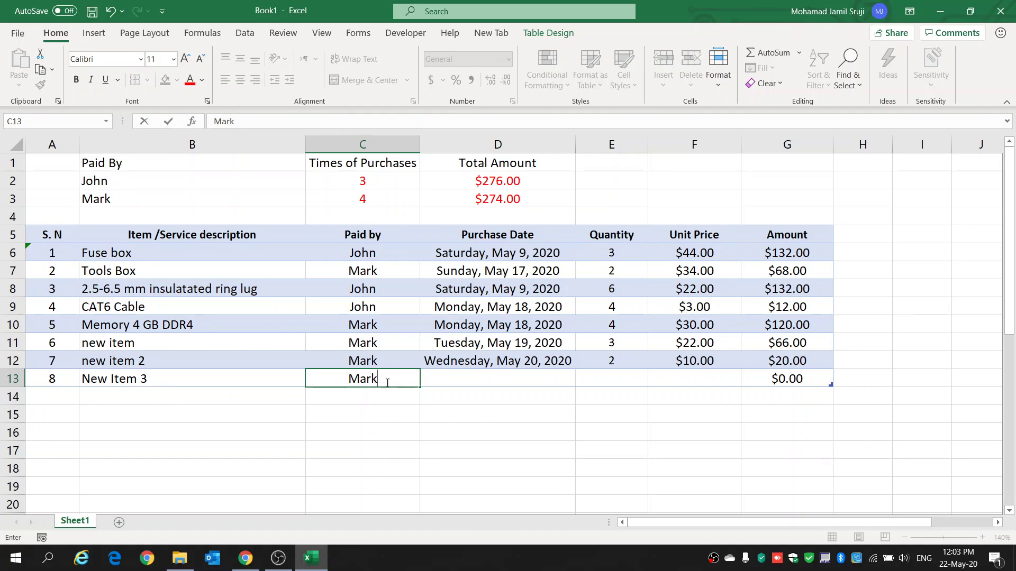
key(Tab)
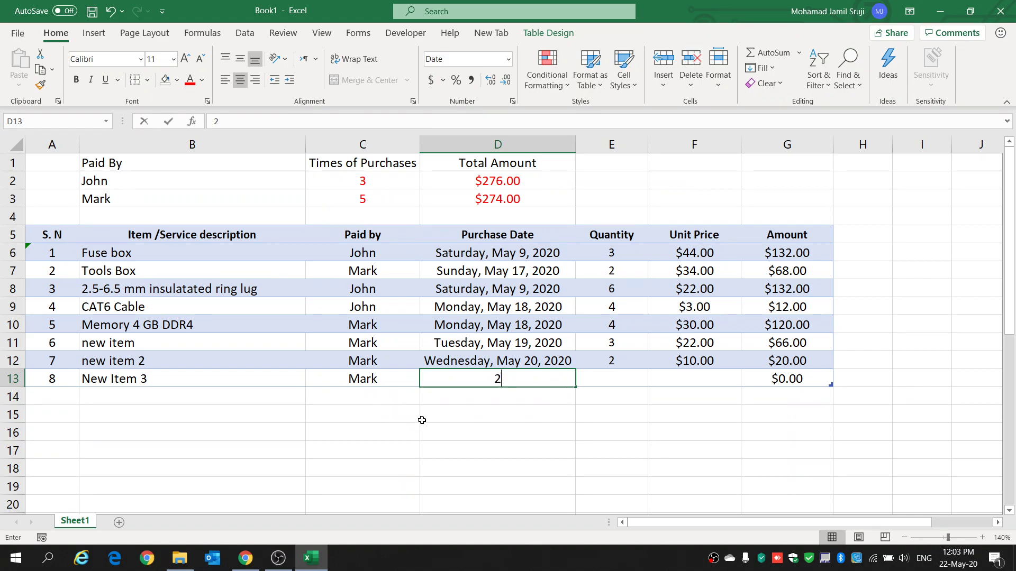
Complete the New Item 3 row with purchase date 20-5-2020, quantity 3 and unit price 5, and check the second payer's total in D3
text(20-5-2020)
key(Tab)
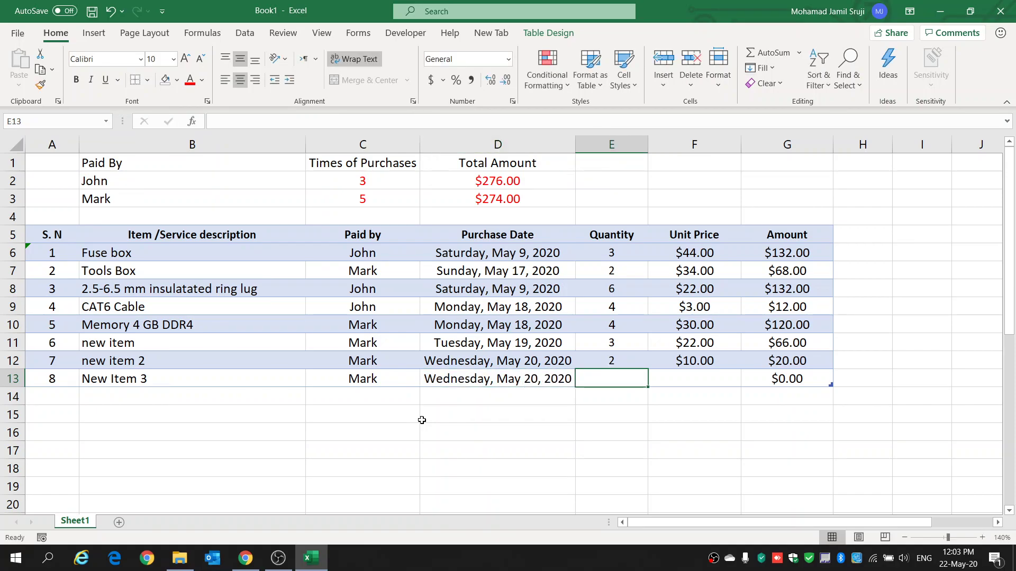
text(3)
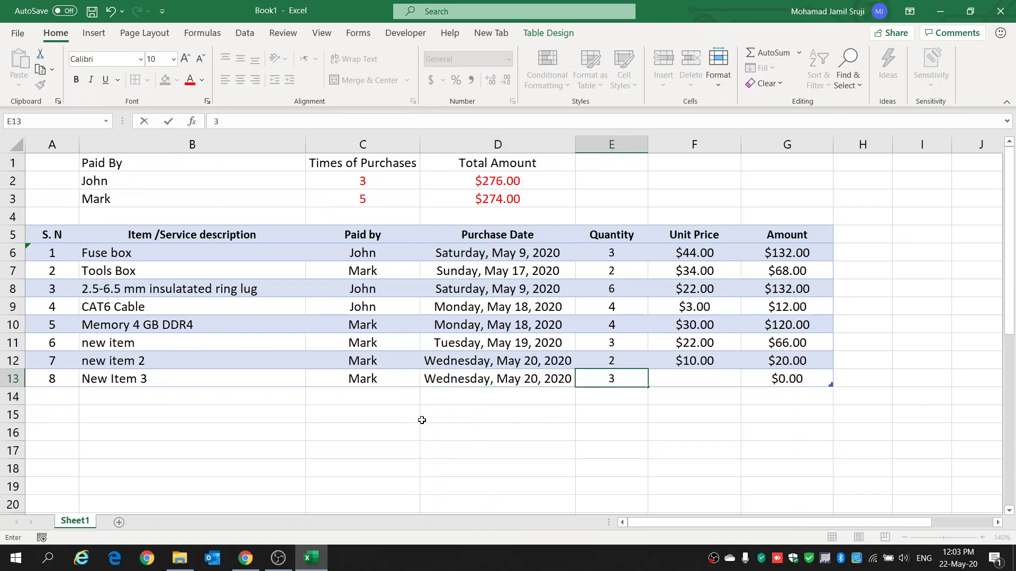
key(Tab)
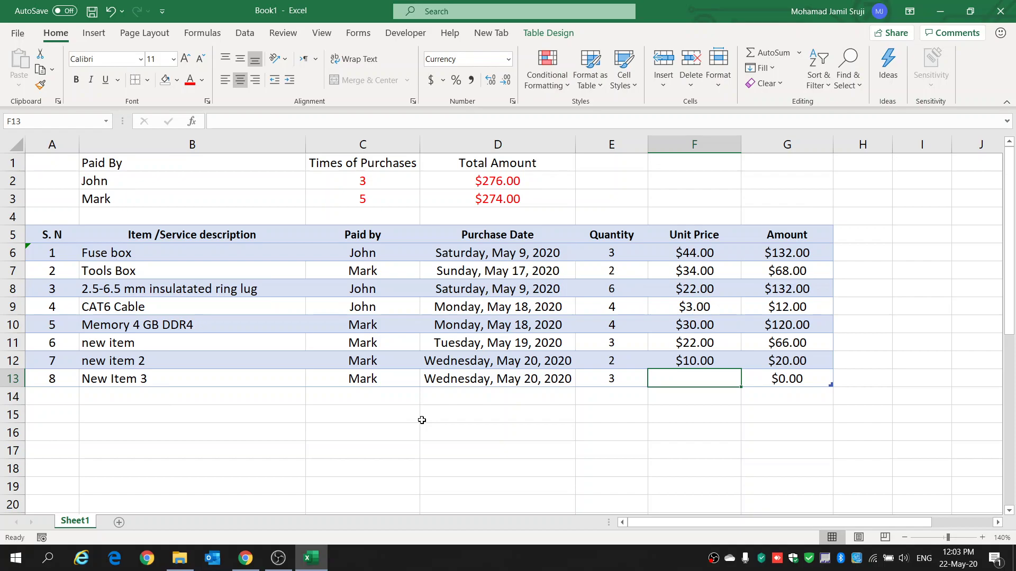
text(5)
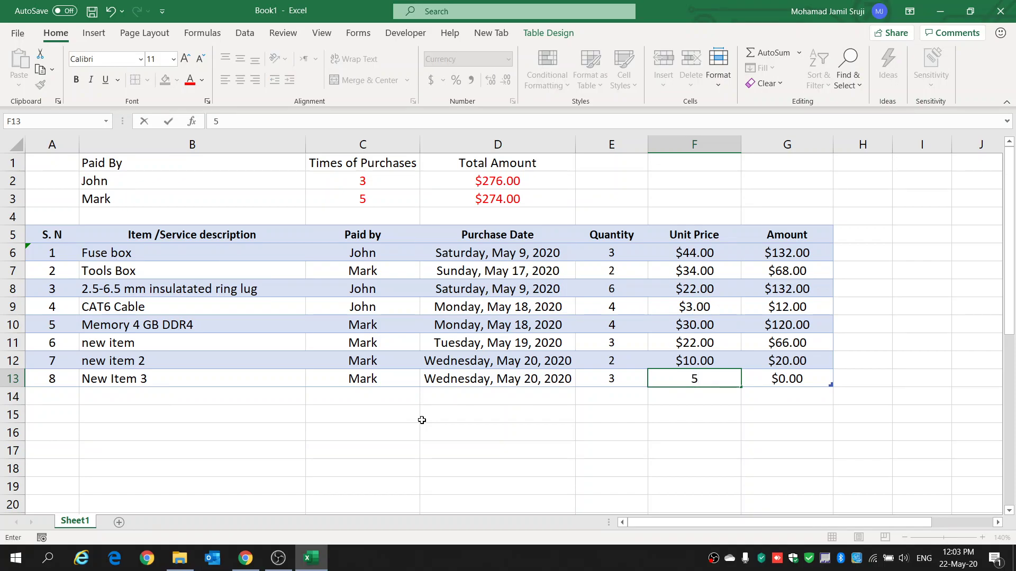
key(Tab)
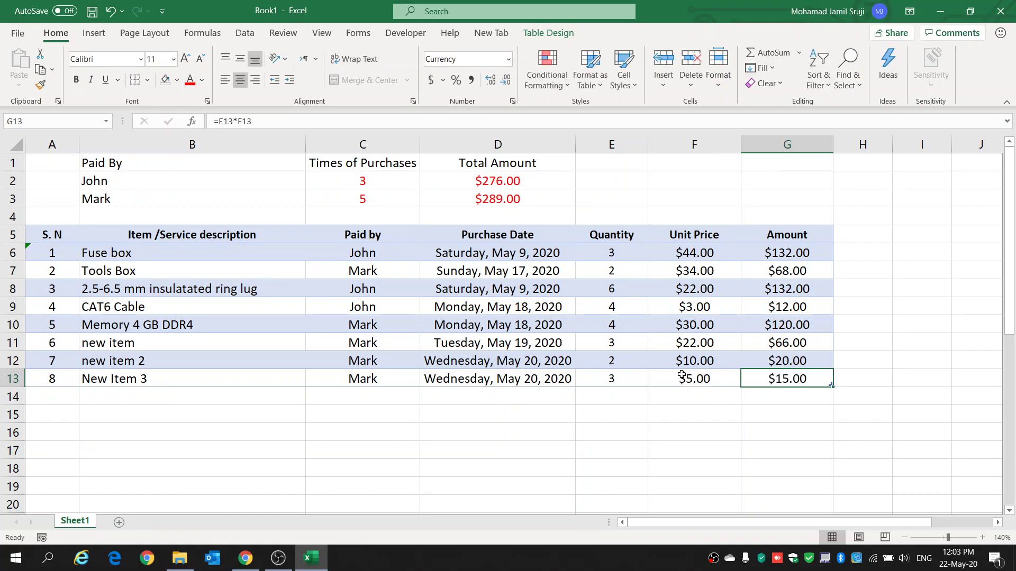
click(497, 198)
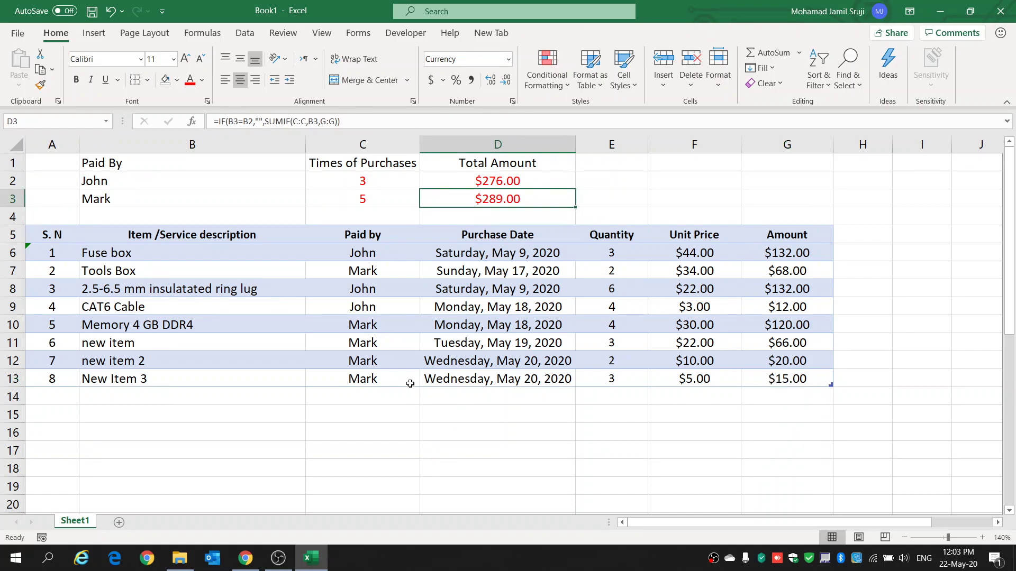
Append an s to the payer's name in C13 and check the second payer's purchase count in C3 and total in D3
double_click(384, 381)
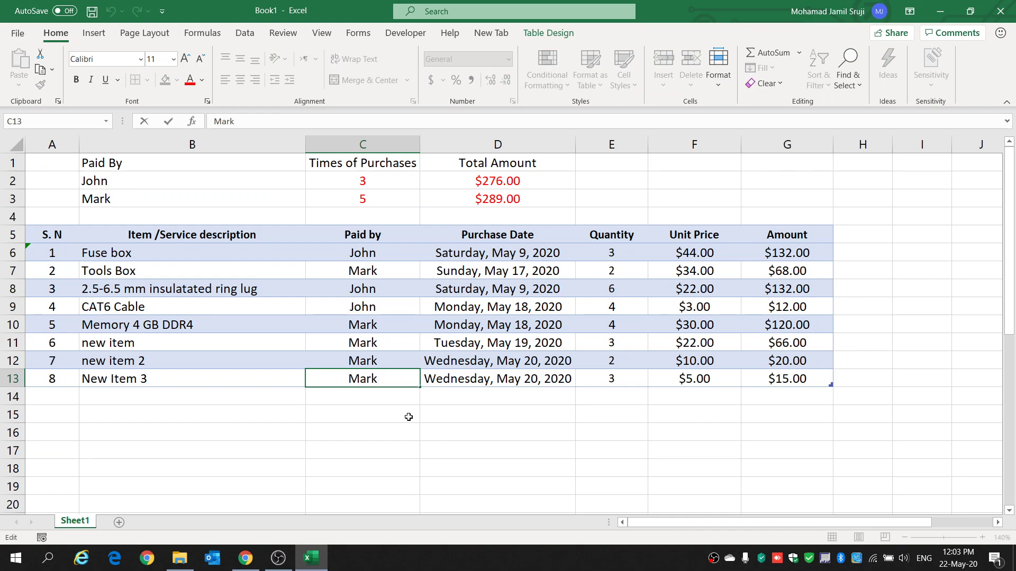
text(s)
key(Return)
click(392, 380)
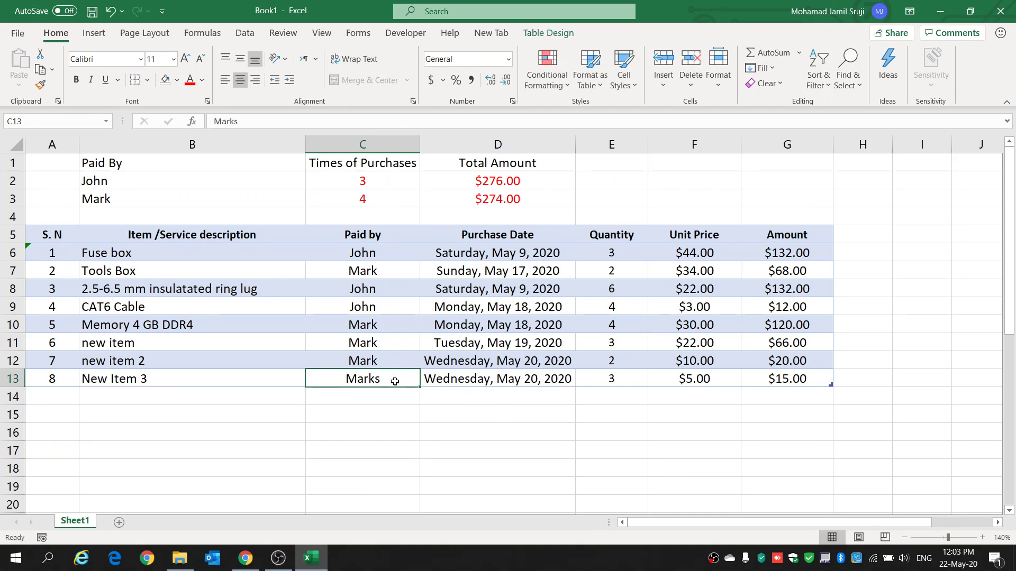
click(376, 197)
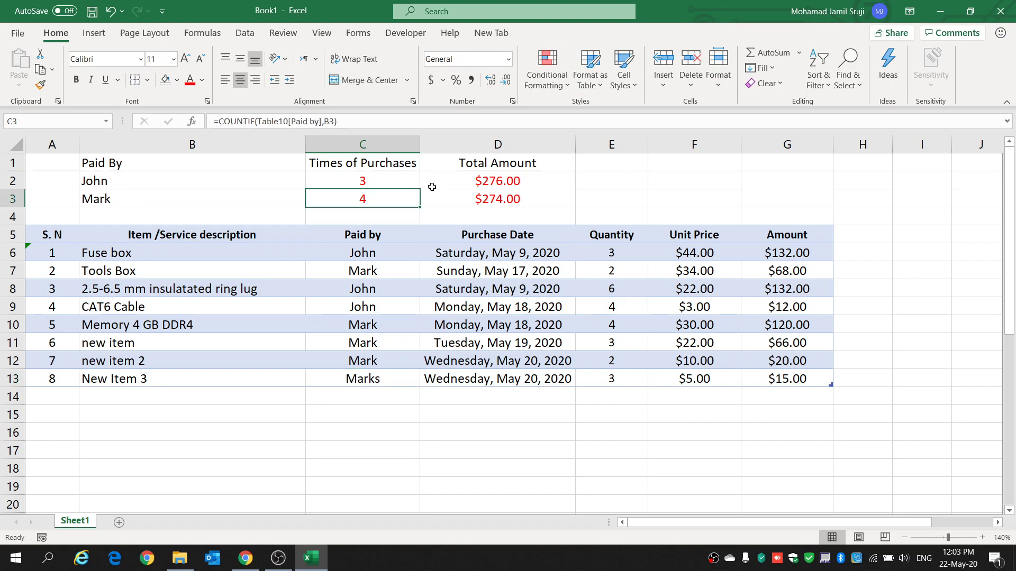
click(478, 198)
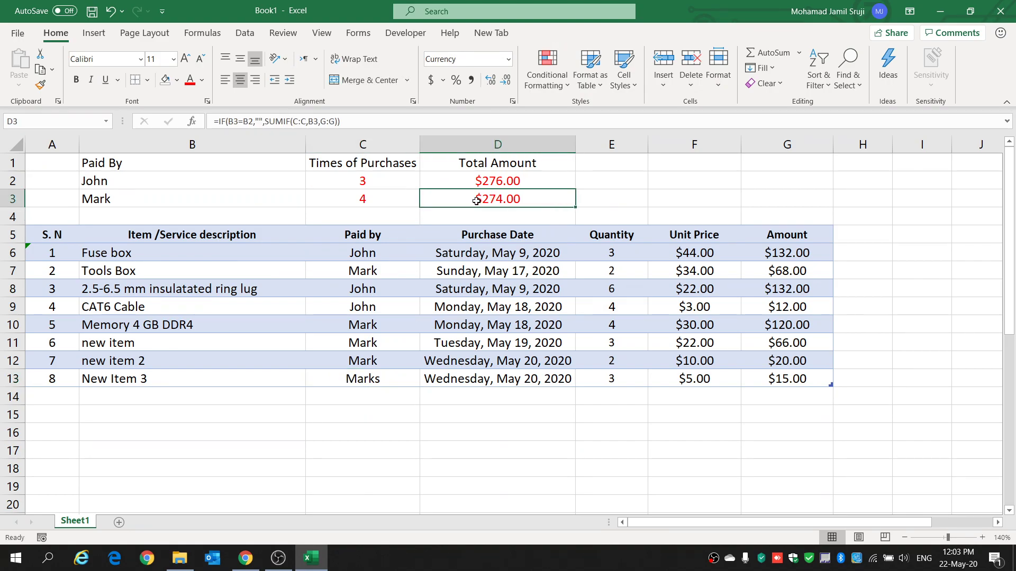
click(378, 198)
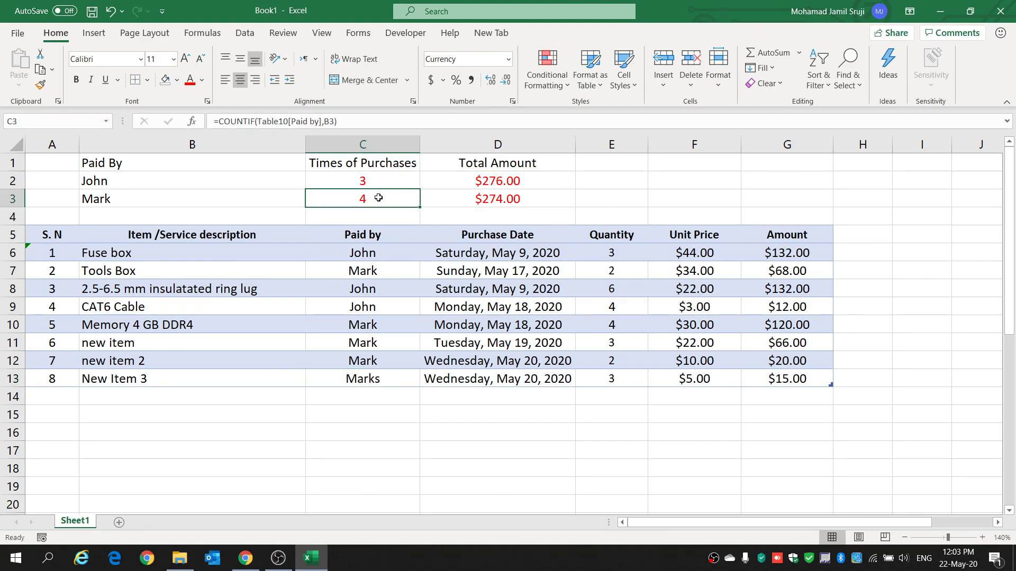
Remove the extra s from the payer's name in C13 and select cell A1
click(395, 379)
double_click(405, 380)
key(BackSpace)
key(Return)
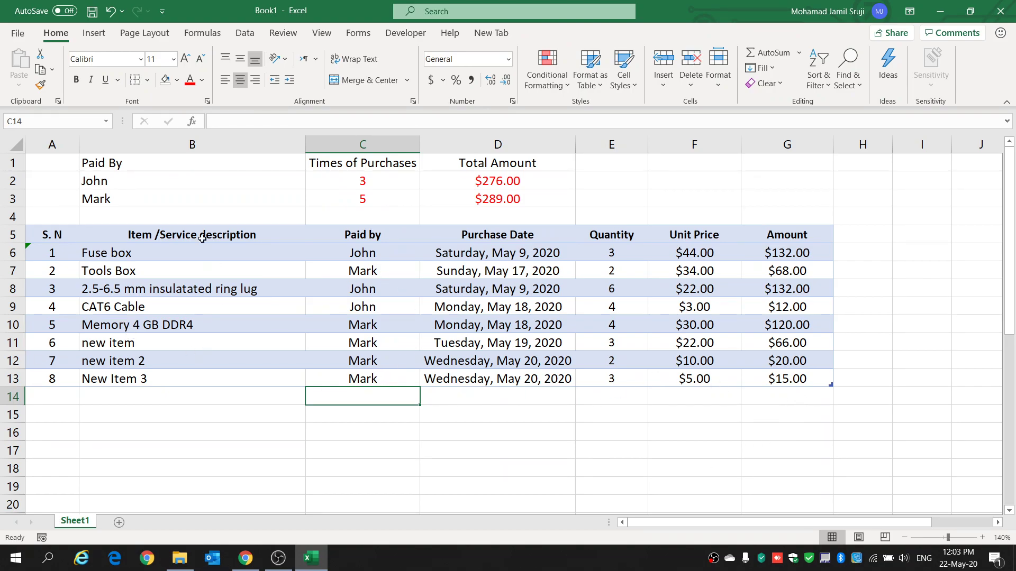
click(62, 164)
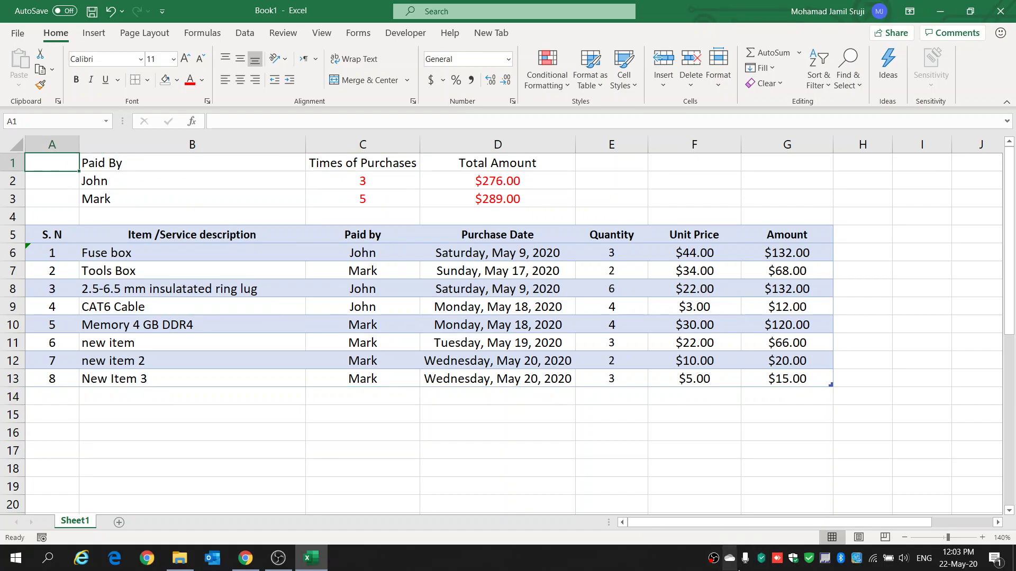